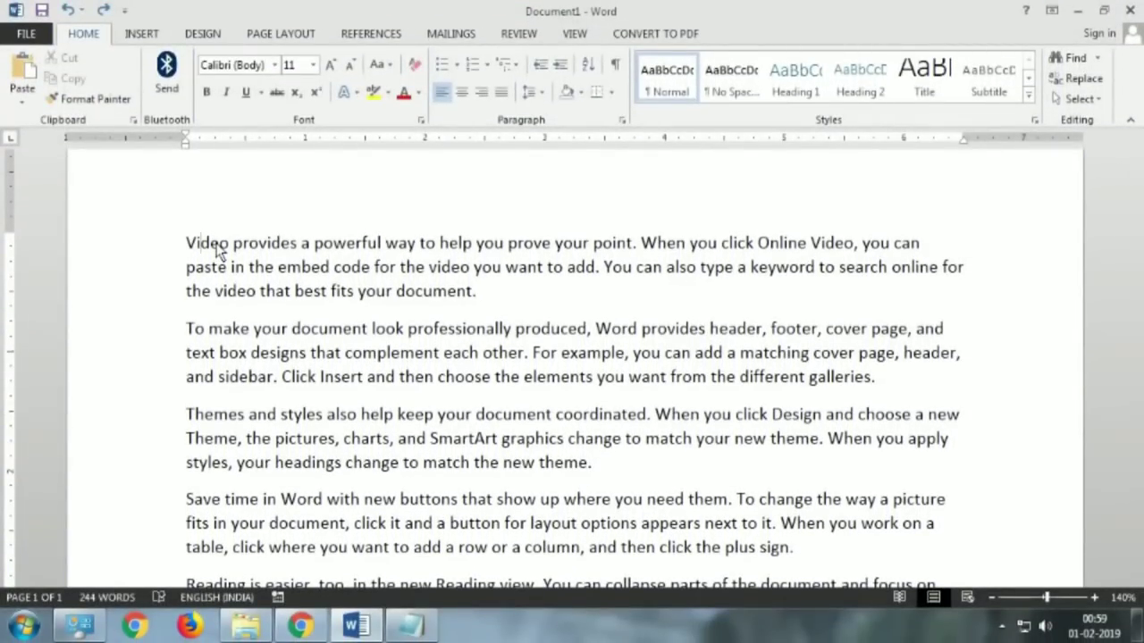
# Step: Practise selecting the first paragraph and its individual sentences, clearing each selection
pyautogui.moveTo(186, 245); pyautogui.dragTo(461, 294)
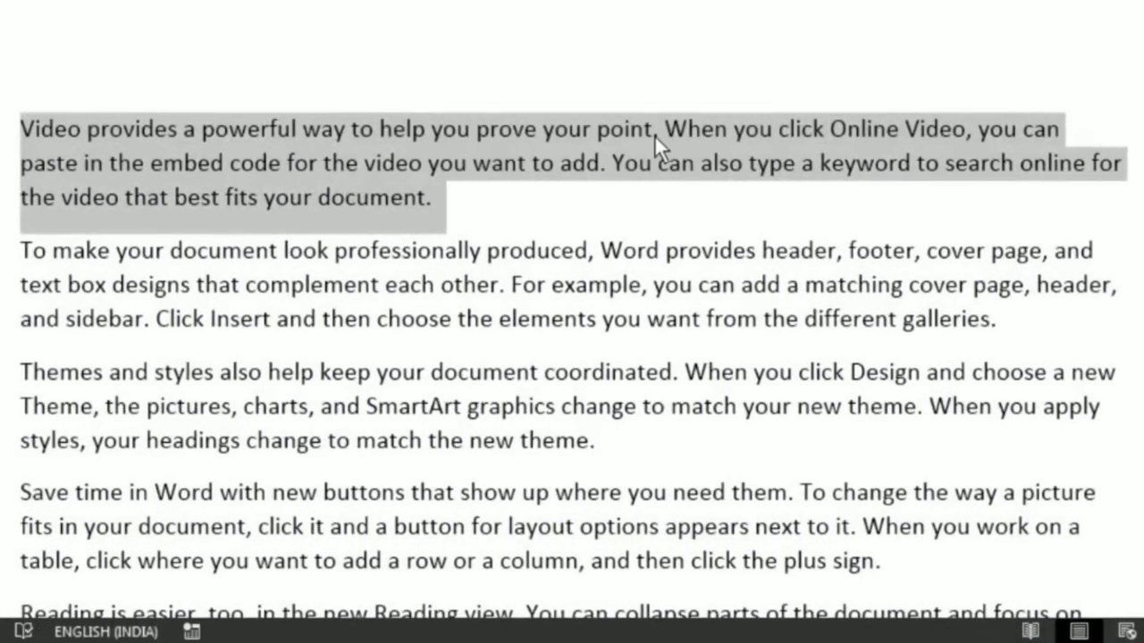
pyautogui.moveTo(659, 135); pyautogui.dragTo(18, 135)
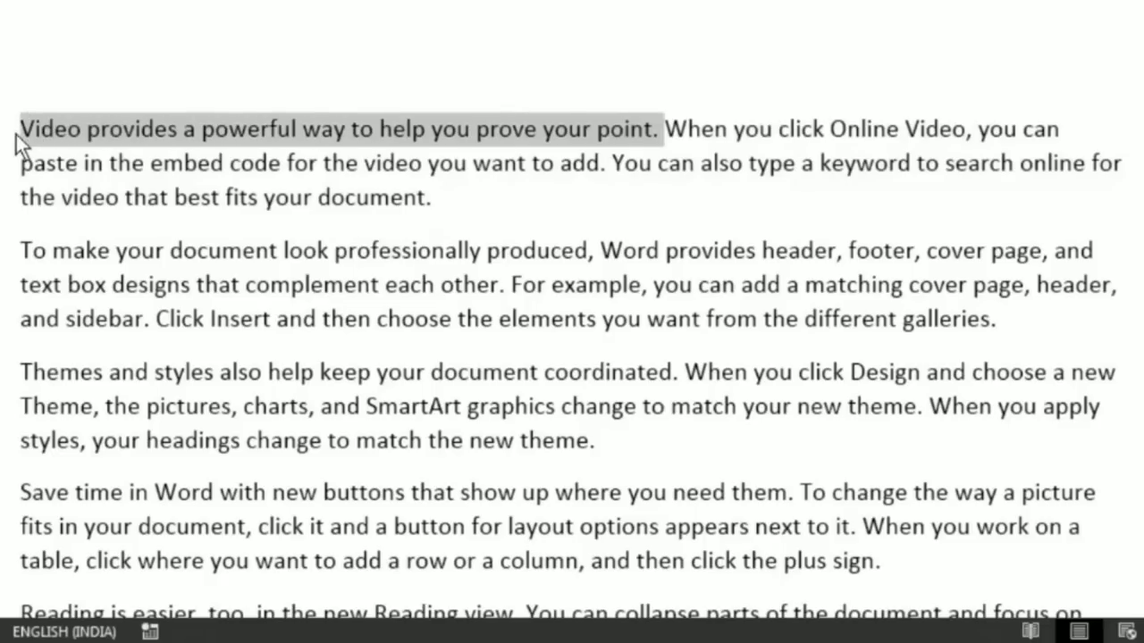
pyautogui.click(170, 197)
pyautogui.moveTo(661, 134); pyautogui.dragTo(20, 135)
pyautogui.click(178, 169)
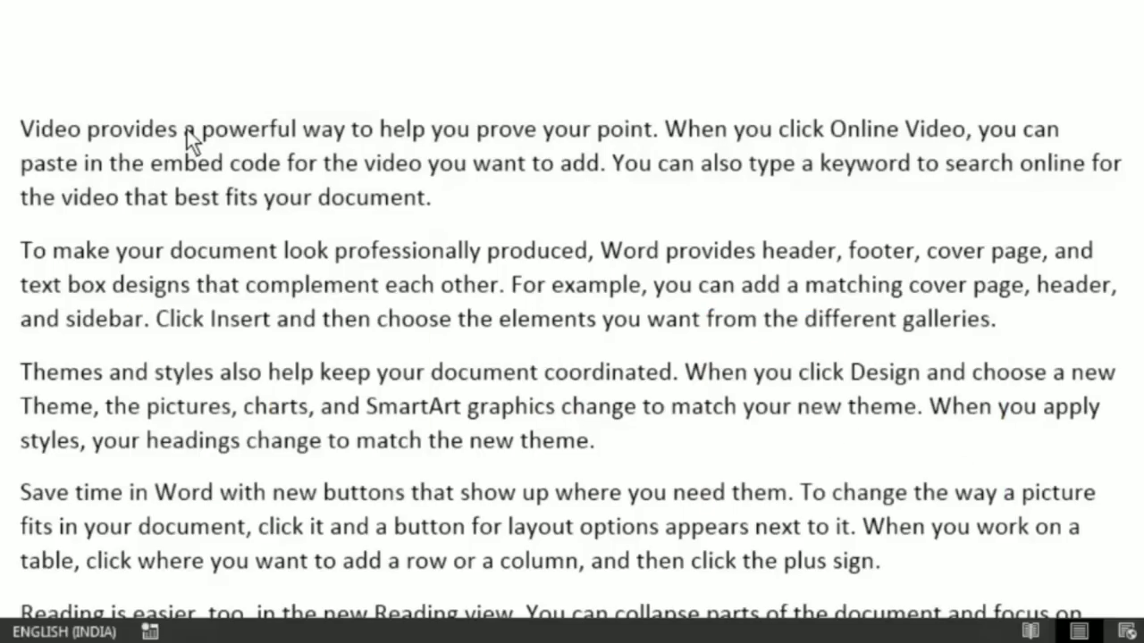
pyautogui.keyDown('ctrl'); pyautogui.click(187, 130); pyautogui.keyUp('ctrl')
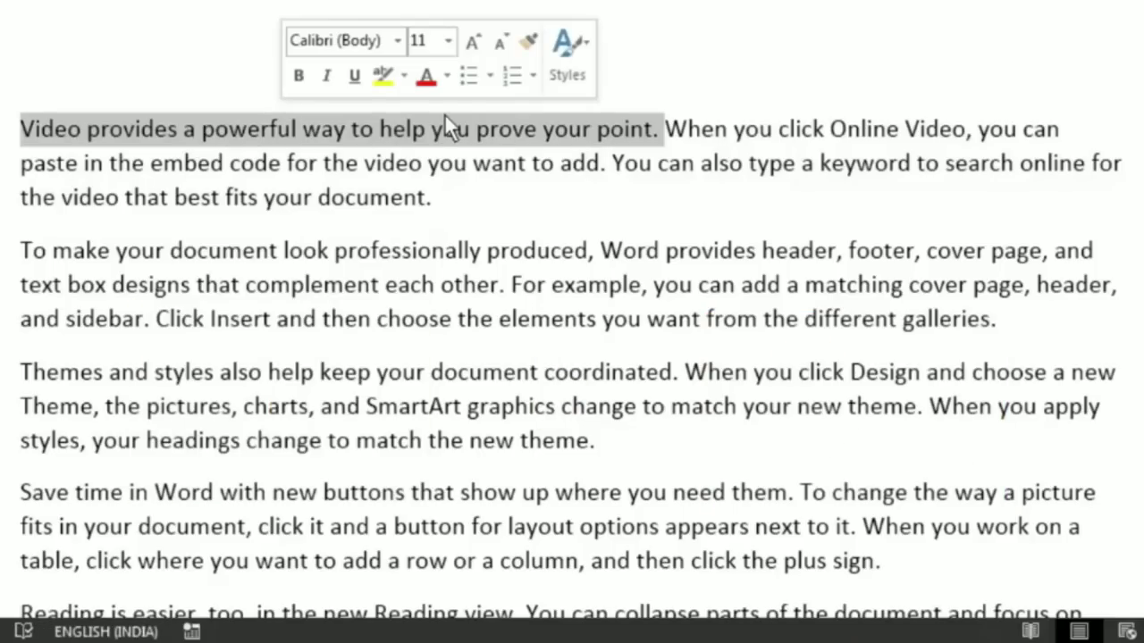
pyautogui.click(770, 129)
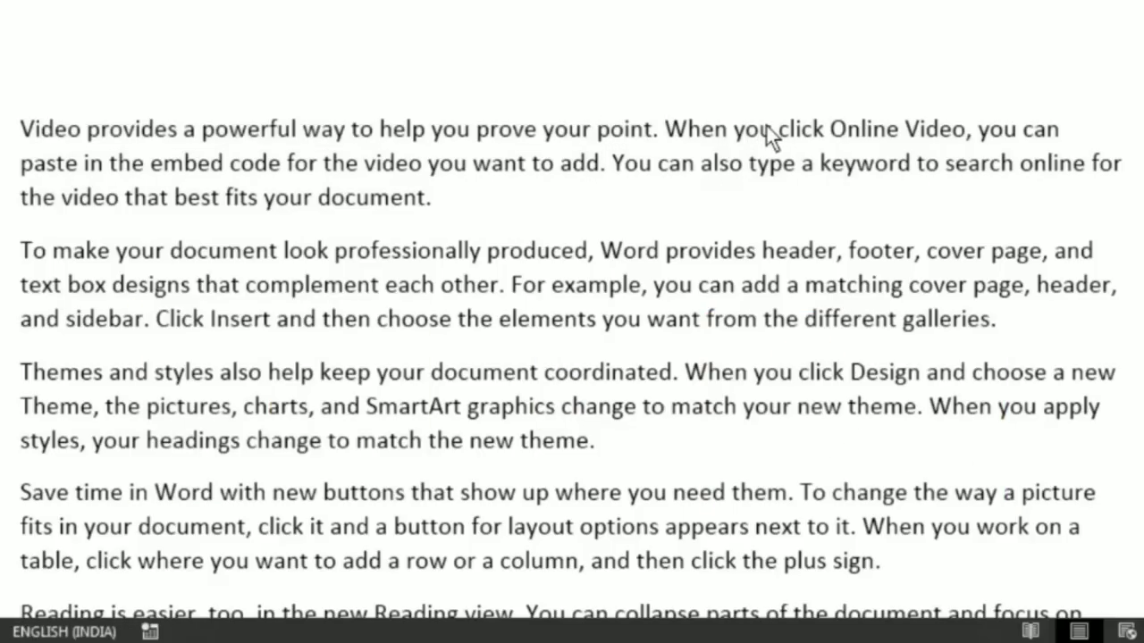
pyautogui.keyDown('ctrl'); pyautogui.click(766, 128); pyautogui.keyUp('ctrl')
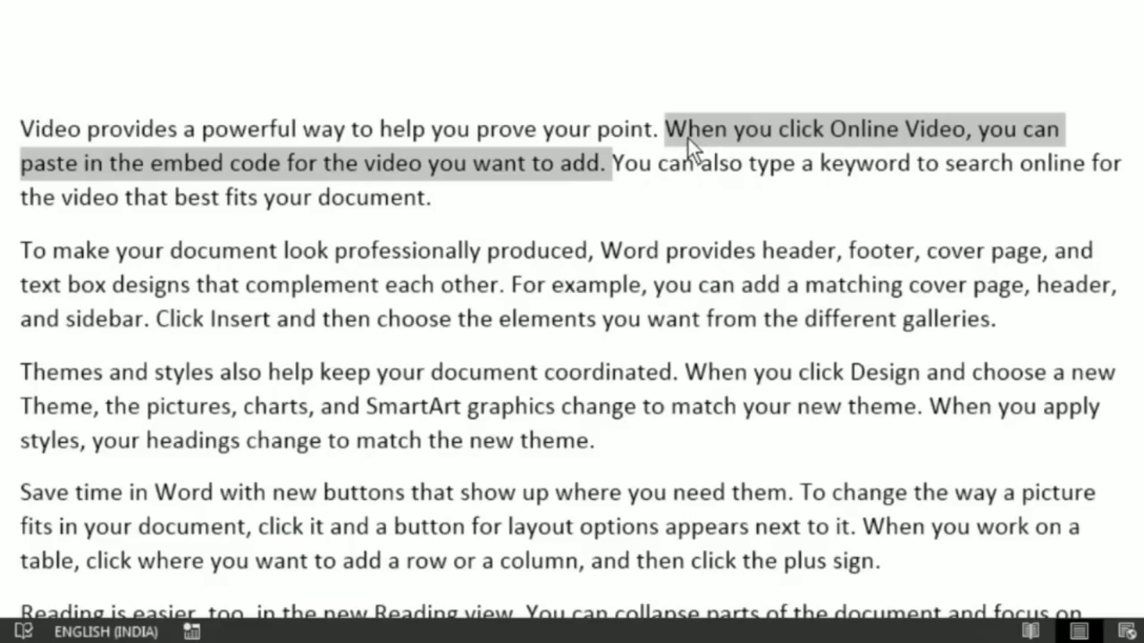
pyautogui.click(685, 169)
pyautogui.keyDown('ctrl'); pyautogui.click(683, 169); pyautogui.keyUp('ctrl')
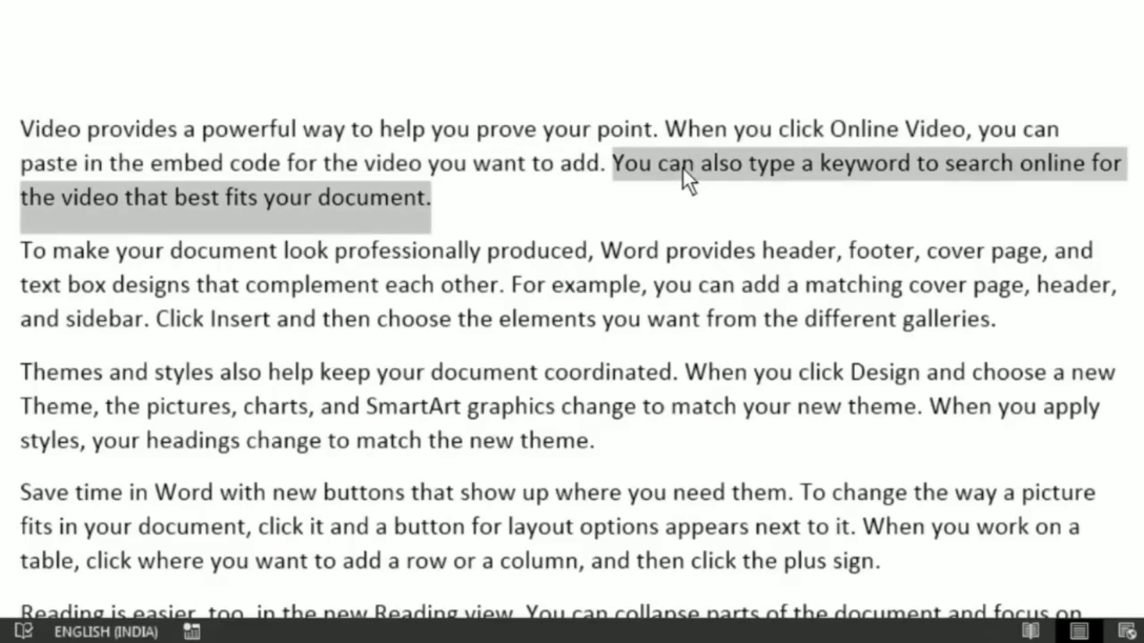
pyautogui.click(542, 172)
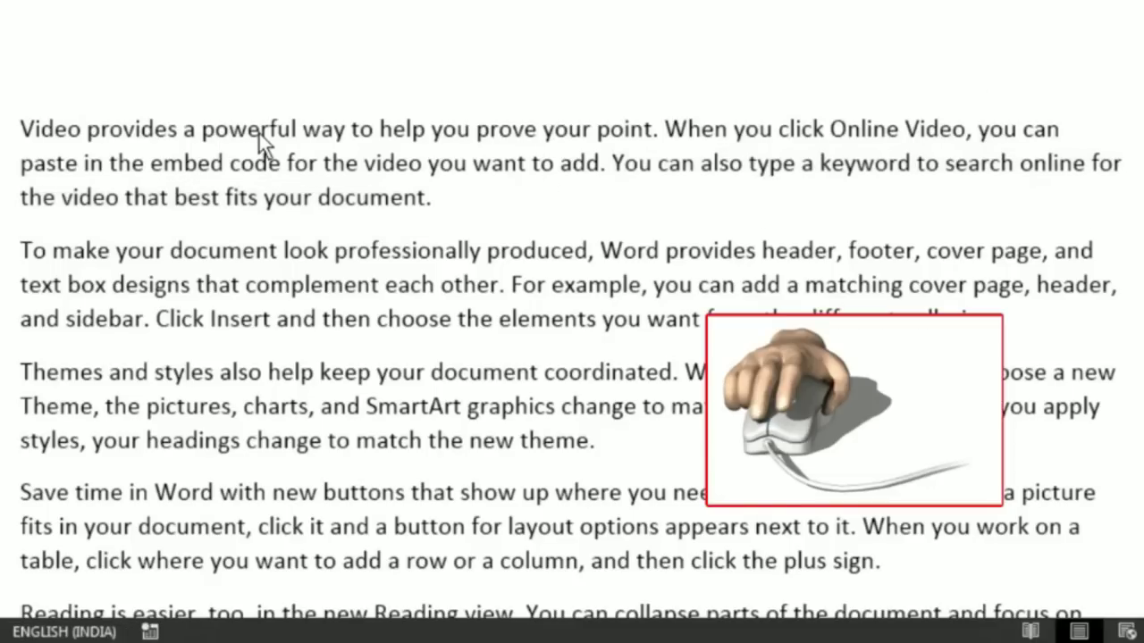
# Step: Select the word 'powerful', then the whole first paragraph, and deselect
pyautogui.doubleClick(259, 133)
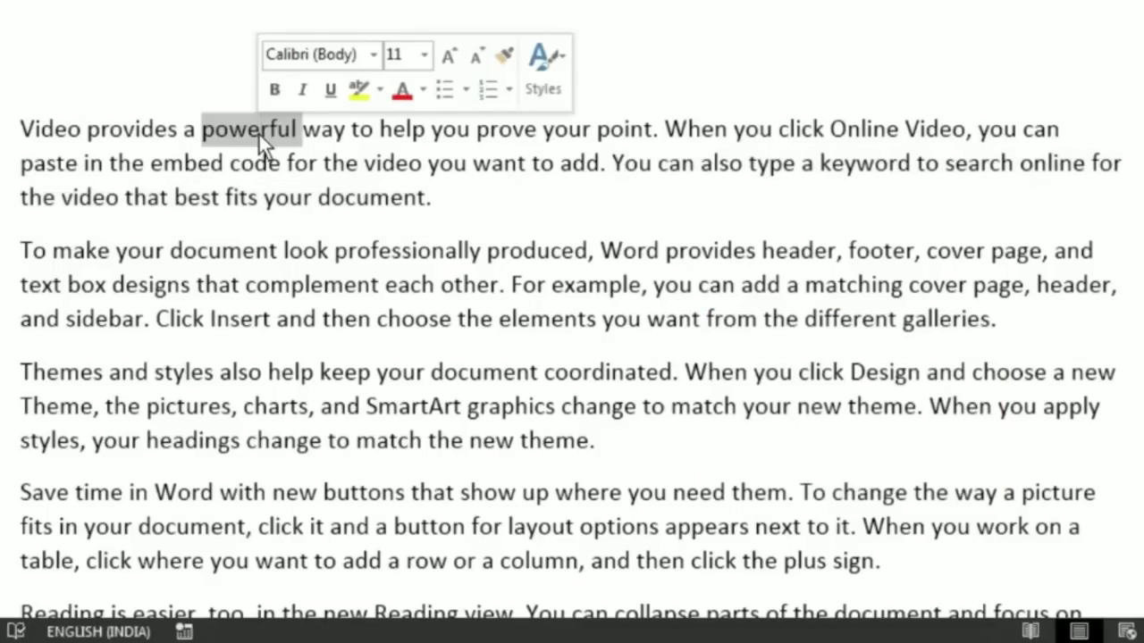
pyautogui.click(259, 135)
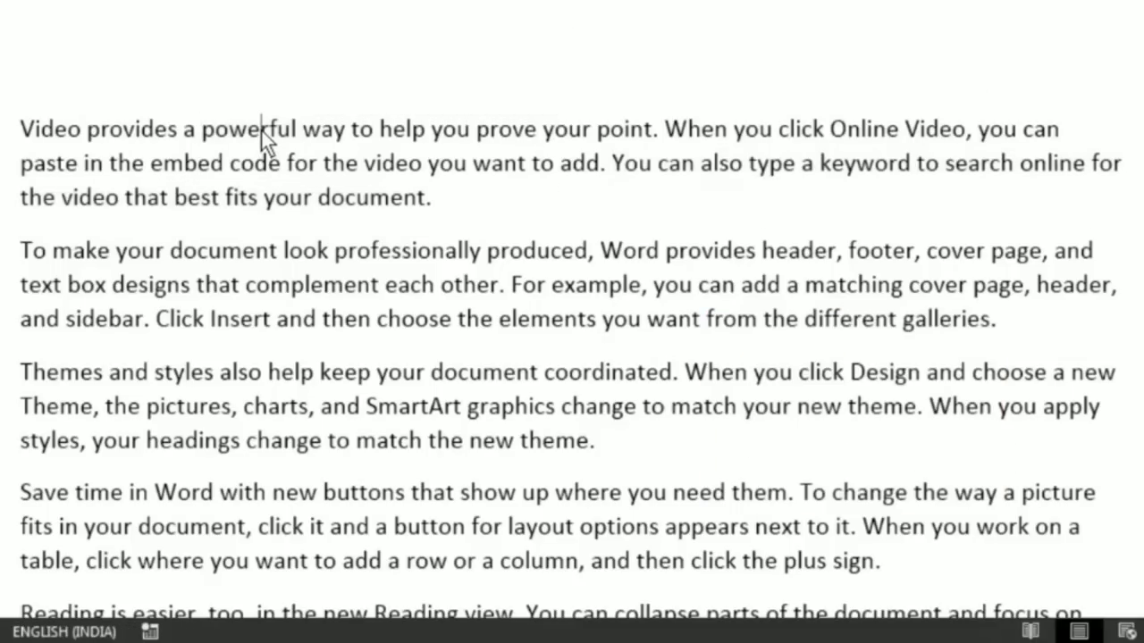
pyautogui.click(271, 131)
pyautogui.tripleClick(273, 131)
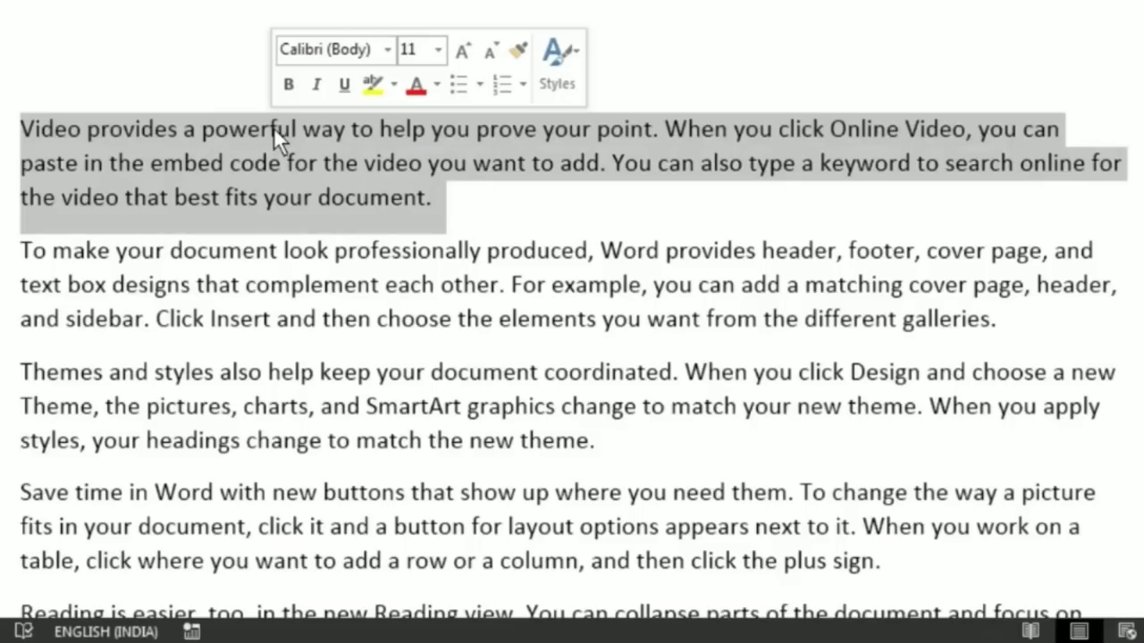
pyautogui.click(274, 127)
pyautogui.tripleClick(274, 130)
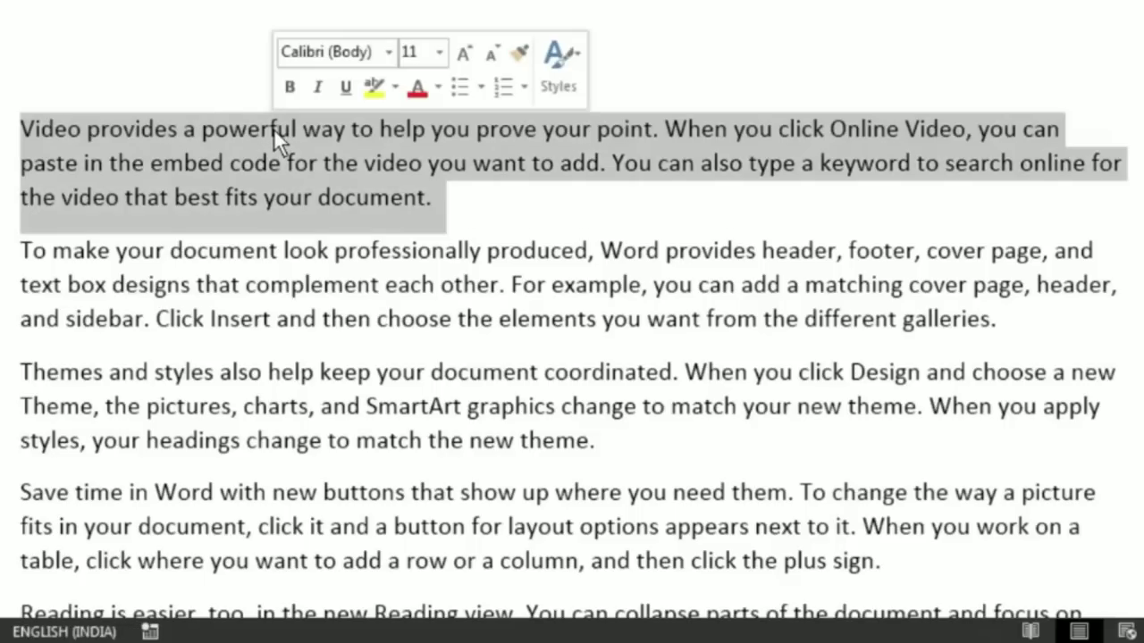
pyautogui.click(274, 129)
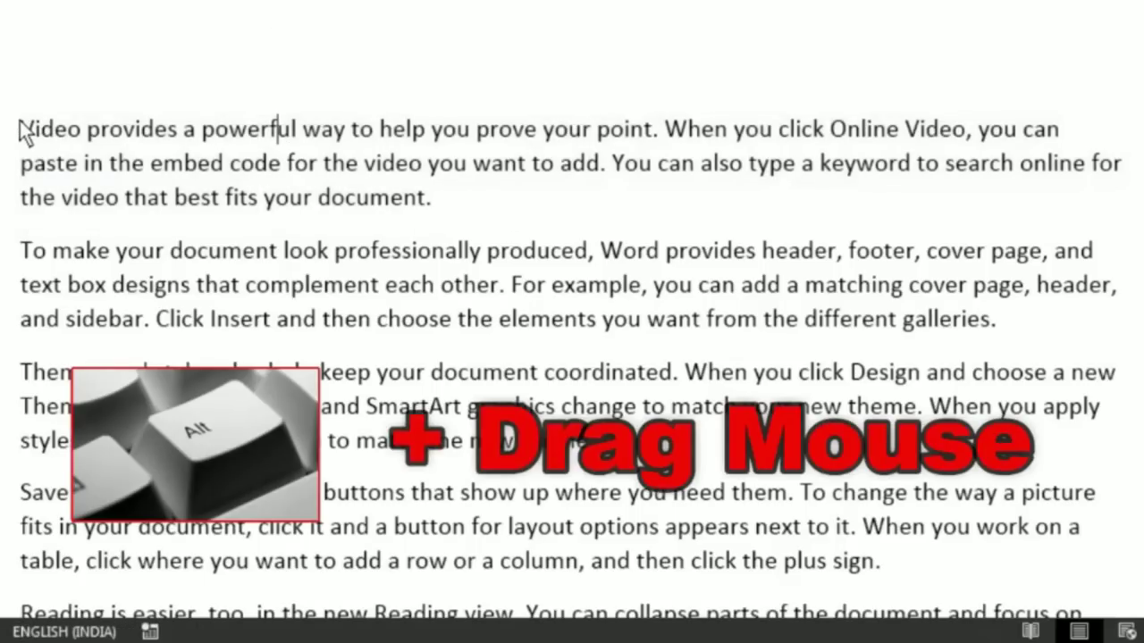
# Step: Try rectangular block selections and a running-text selection starting at 'Video', then clear them
pyautogui.moveTo(20, 129)
pyautogui.mouseDown()
pyautogui.moveTo(188, 394)
pyautogui.moveTo(305, 439)
pyautogui.moveTo(413, 461)
pyautogui.moveTo(524, 460)
pyautogui.moveTo(406, 435)
pyautogui.mouseUp()
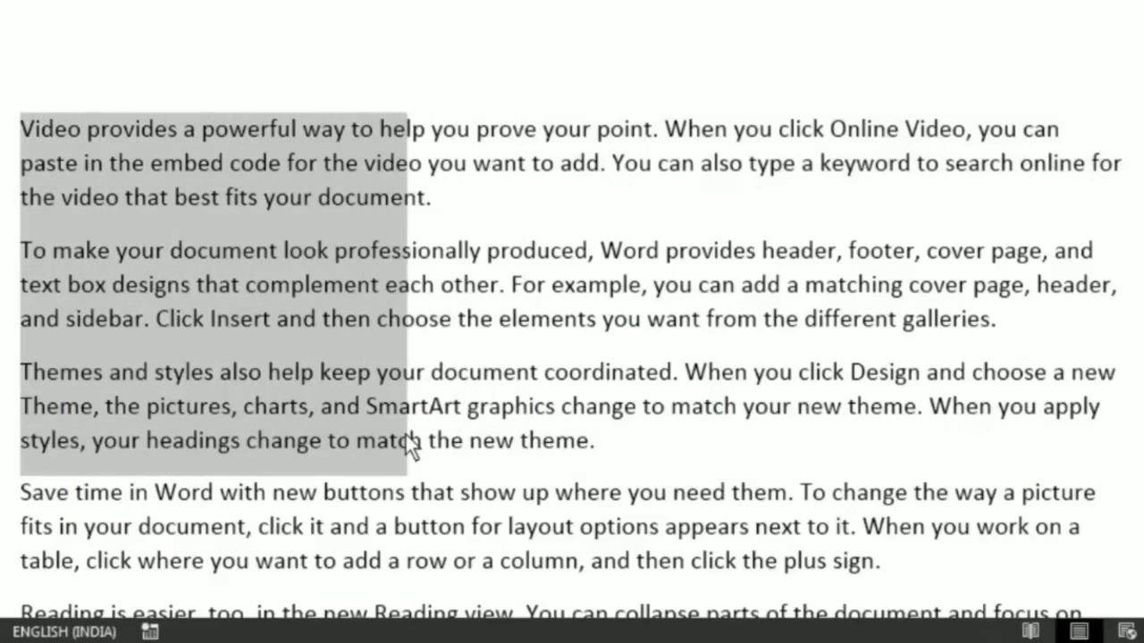
pyautogui.click(22, 125)
pyautogui.moveTo(39, 130)
pyautogui.mouseDown()
pyautogui.moveTo(396, 186)
pyautogui.moveTo(592, 188)
pyautogui.moveTo(516, 165)
pyautogui.moveTo(625, 189)
pyautogui.moveTo(829, 198)
pyautogui.moveTo(738, 293)
pyautogui.moveTo(648, 355)
pyautogui.moveTo(692, 194)
pyautogui.moveTo(608, 251)
pyautogui.moveTo(550, 121)
pyautogui.moveTo(530, 397)
pyautogui.moveTo(524, 331)
pyautogui.moveTo(481, 420)
pyautogui.mouseUp()
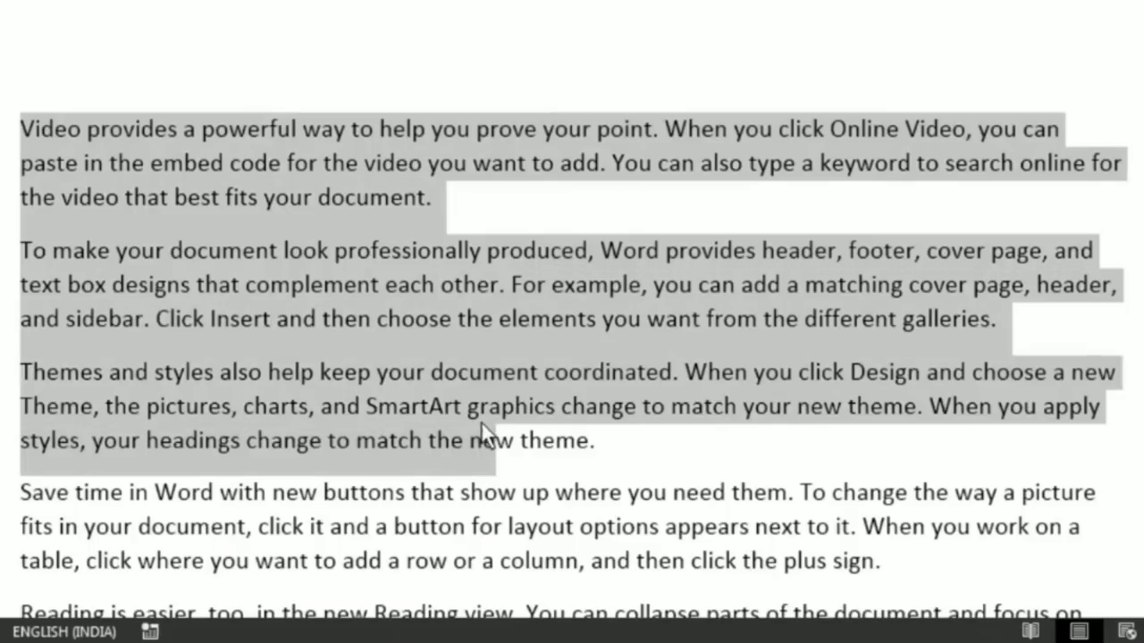
pyautogui.click(371, 284)
pyautogui.click(14, 128)
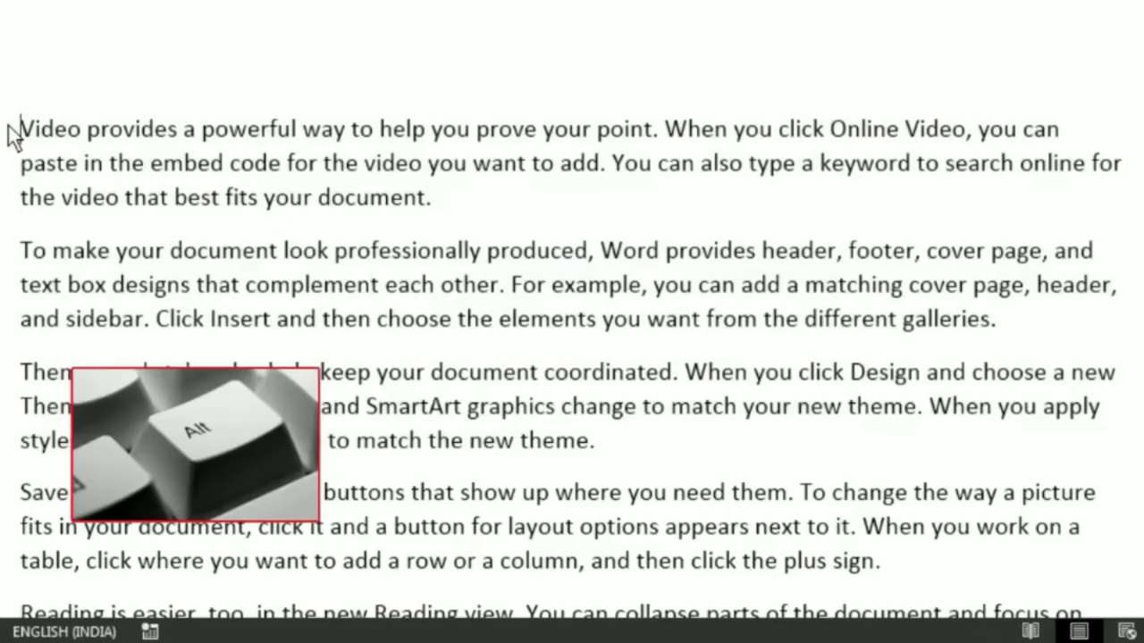
pyautogui.moveTo(3, 126)
pyautogui.mouseDown()
pyautogui.moveTo(63, 150)
pyautogui.moveTo(120, 212)
pyautogui.moveTo(214, 373)
pyautogui.moveTo(482, 497)
pyautogui.moveTo(481, 535)
pyautogui.mouseUp()
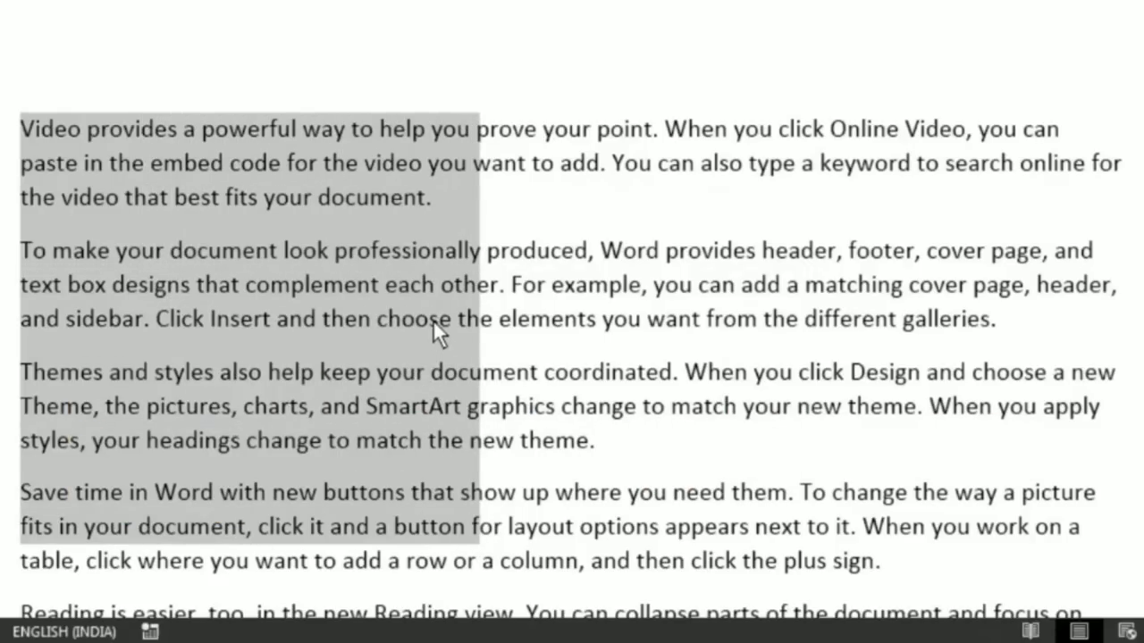
pyautogui.click(265, 221)
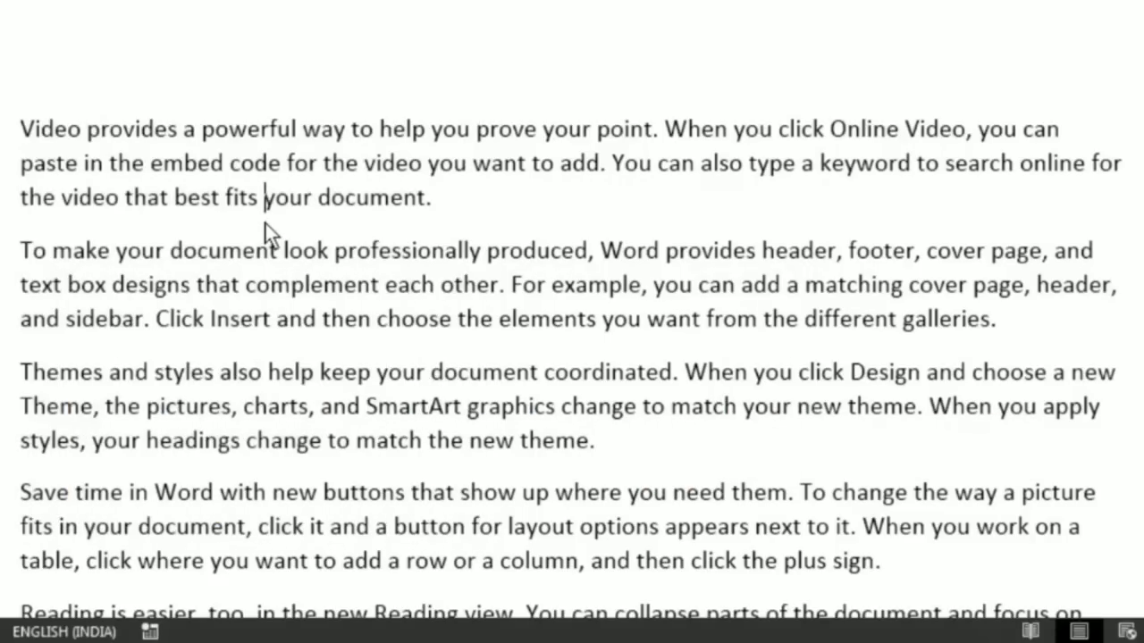
# Step: Select the whole first sentence beginning 'Video provides'
pyautogui.click(89, 128)
pyautogui.keyDown('ctrl'); pyautogui.click(148, 131); pyautogui.keyUp('ctrl')
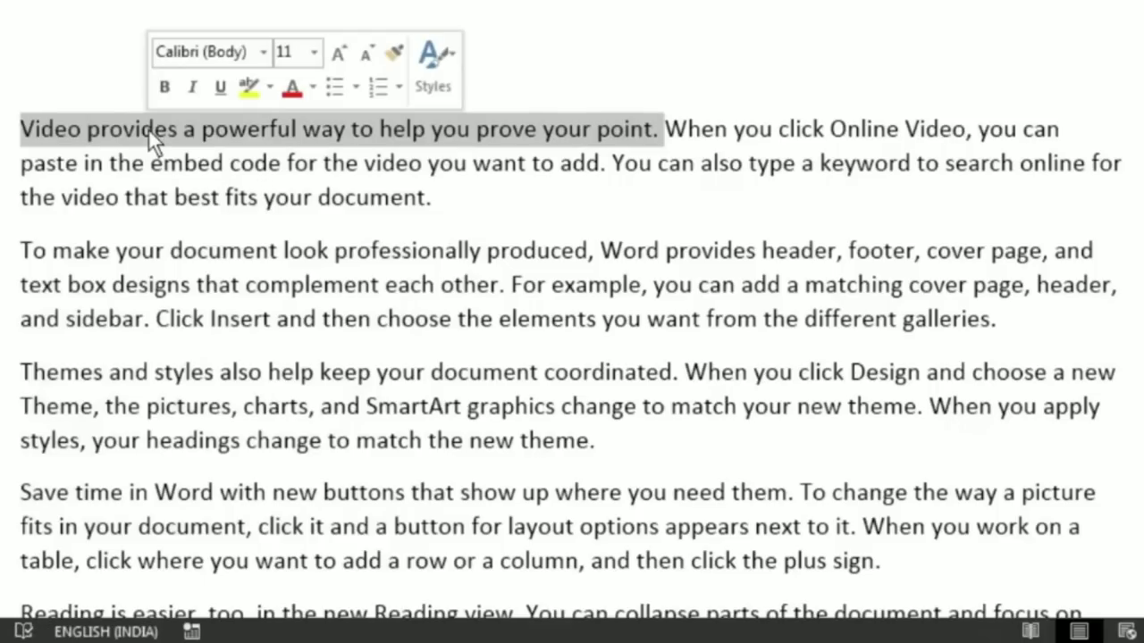
pyautogui.click(146, 131)
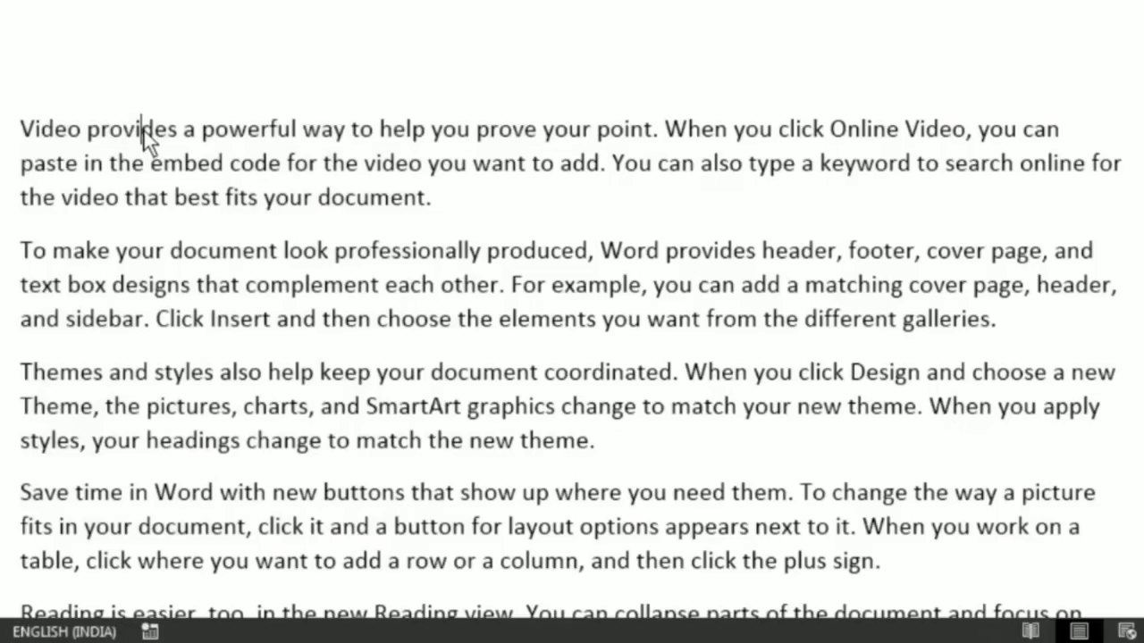
pyautogui.click(304, 131)
pyautogui.keyDown('ctrl'); pyautogui.click(235, 123); pyautogui.keyUp('ctrl')
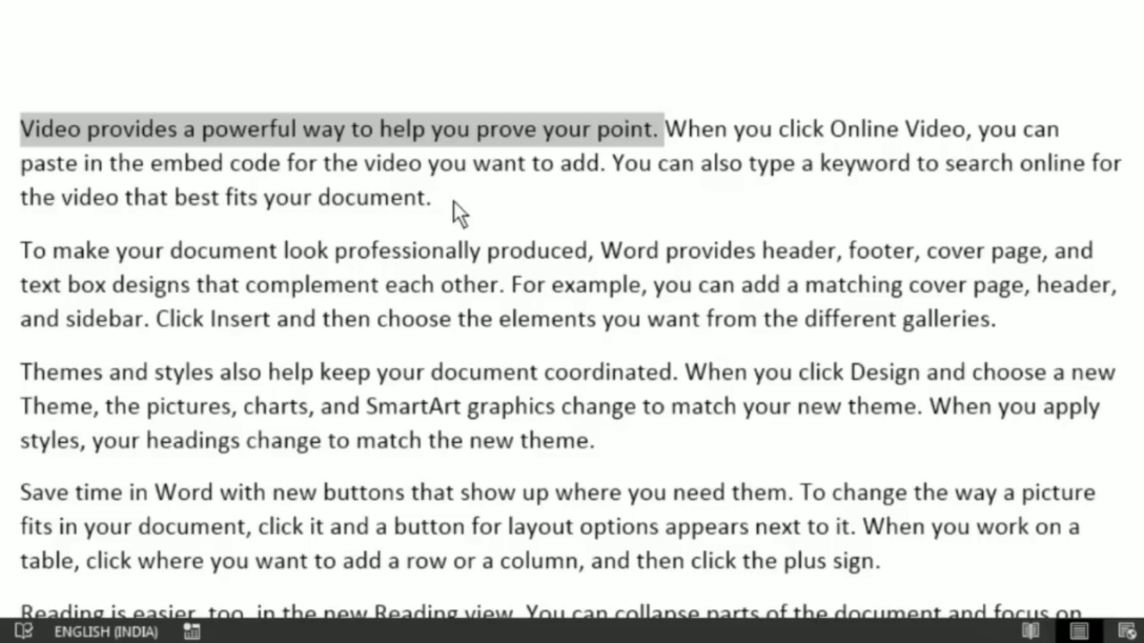
# Step: Move the 'Video provides' sentence to below the table
pyautogui.scroll(-2, 454, 202)
pyautogui.scroll(-5, 456, 214)
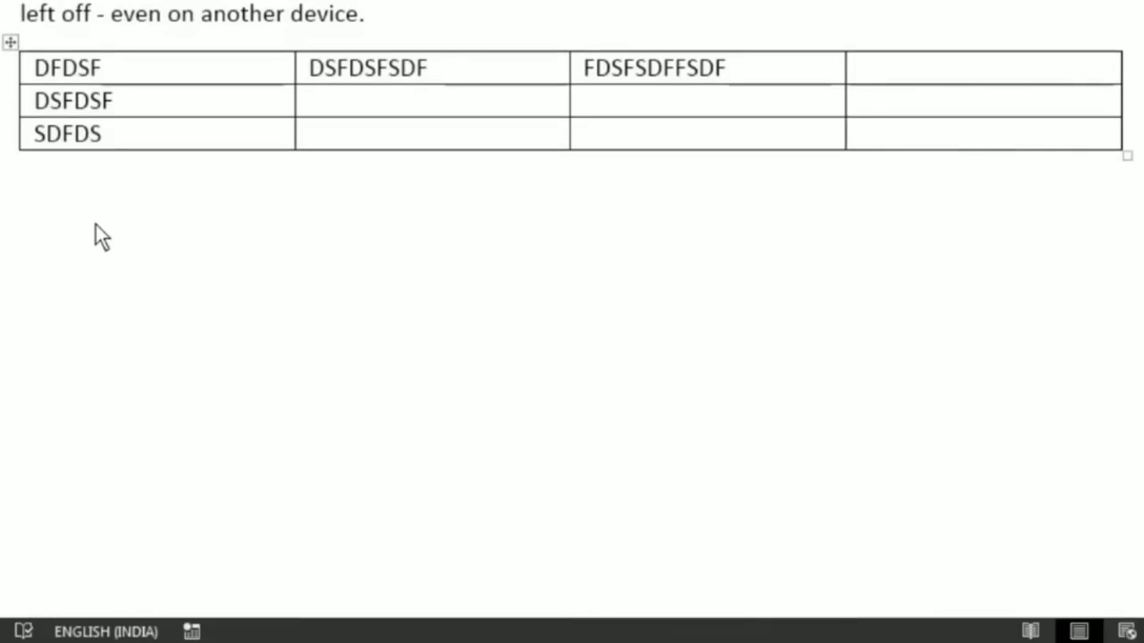
pyautogui.write('Video provides a powerful way to help you prove your point.')
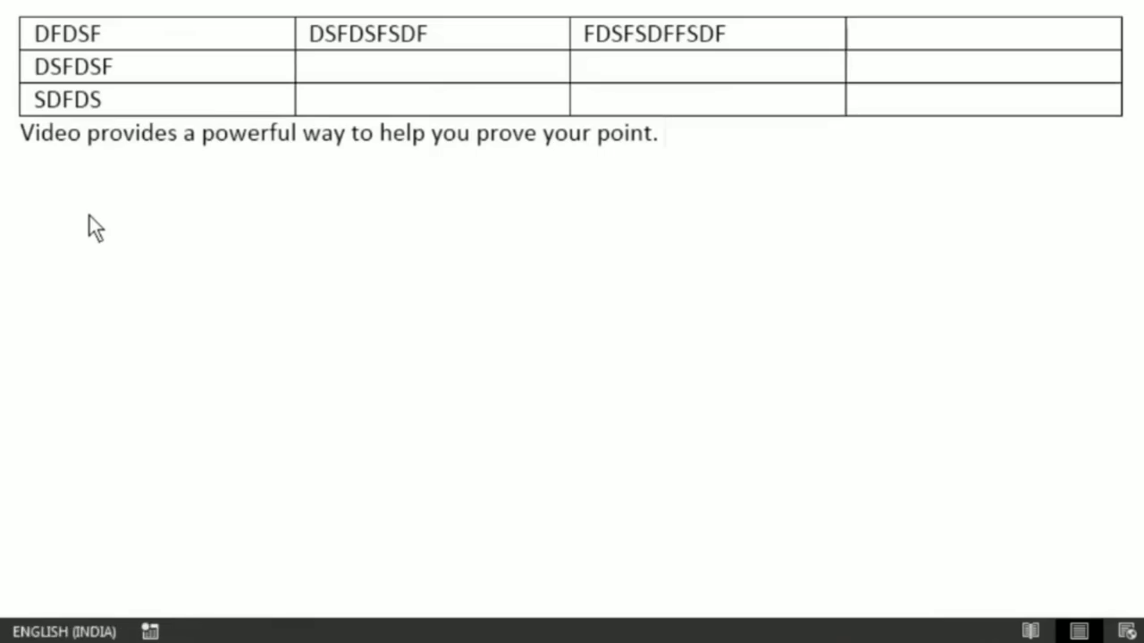
pyautogui.scroll(3, 89, 215)
pyautogui.scroll(5, 153, 212)
pyautogui.scroll(4, 81, 209)
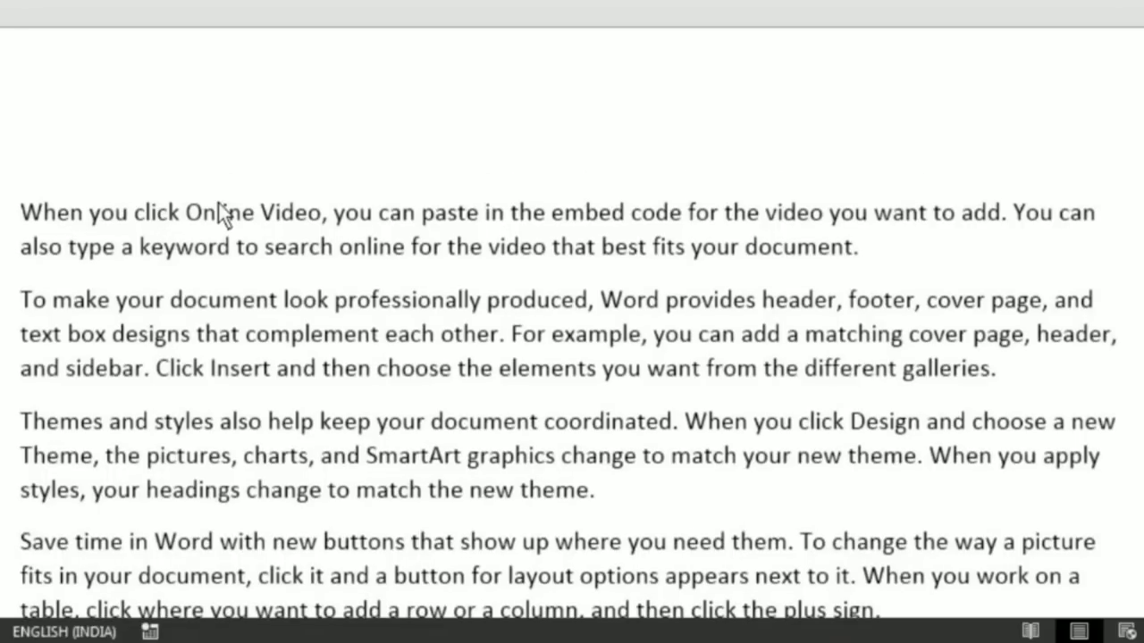
pyautogui.scroll(-1, 220, 214)
pyautogui.scroll(-2, 218, 349)
pyautogui.scroll(-3, 179, 384)
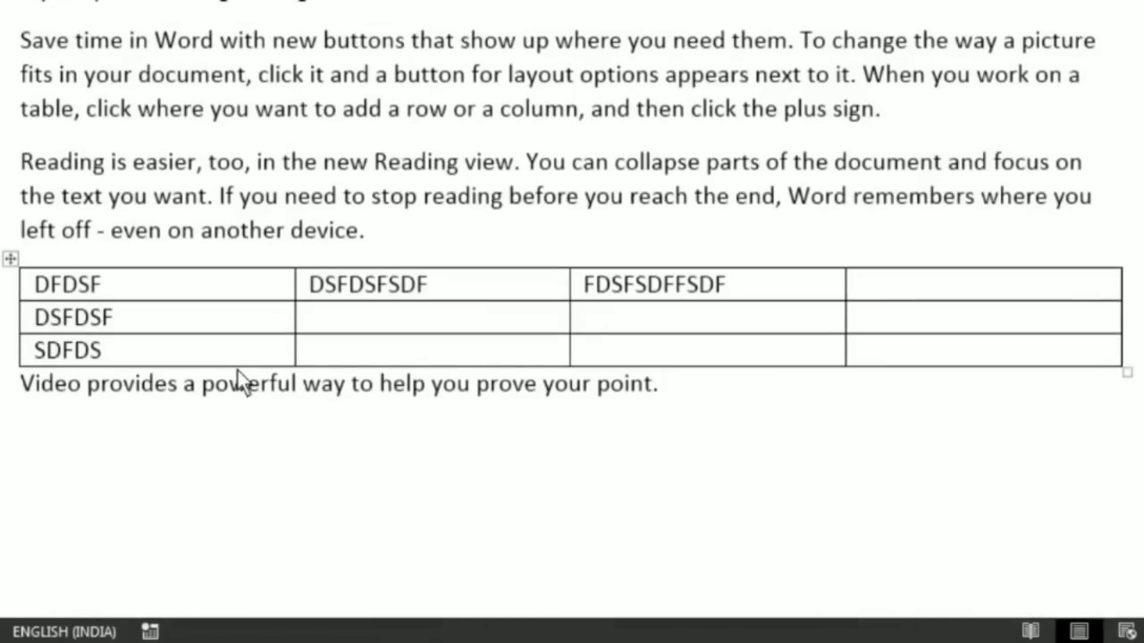
# Step: Undo the move so the sentence returns to the document top
pyautogui.click(670, 386)
pyautogui.hotkey('ctrl', 'z')
pyautogui.scroll(-1, 655, 381)
pyautogui.scroll(-2, 485, 315)
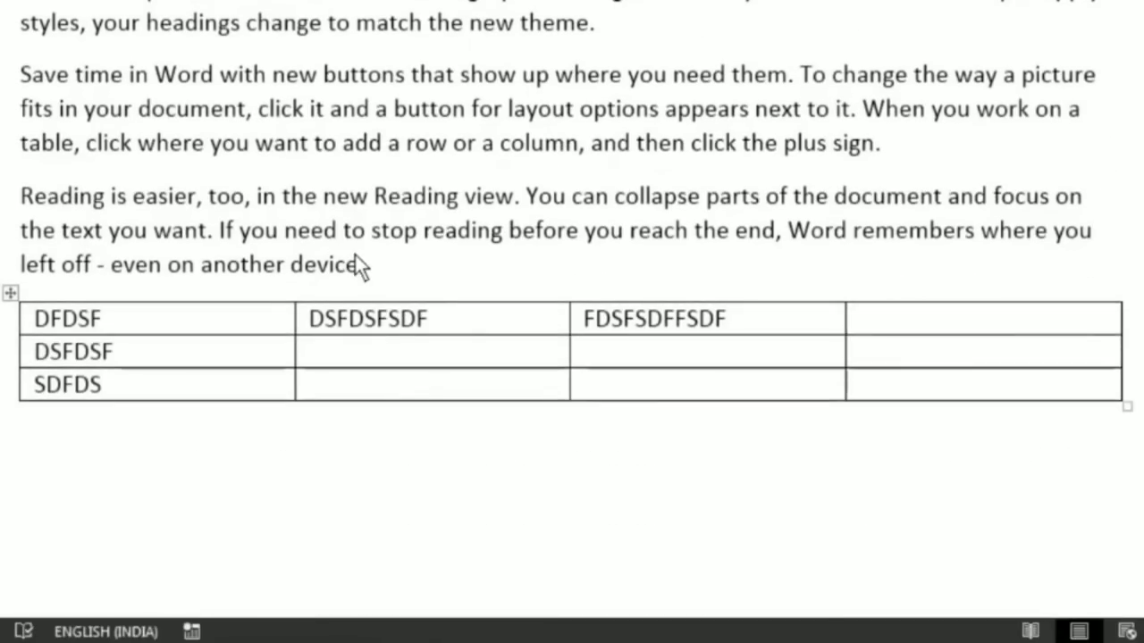
# Step: Drag the whole 'Reading is easier' paragraph to the line just below the table
pyautogui.doubleClick(330, 238)
pyautogui.tripleClick(330, 238)
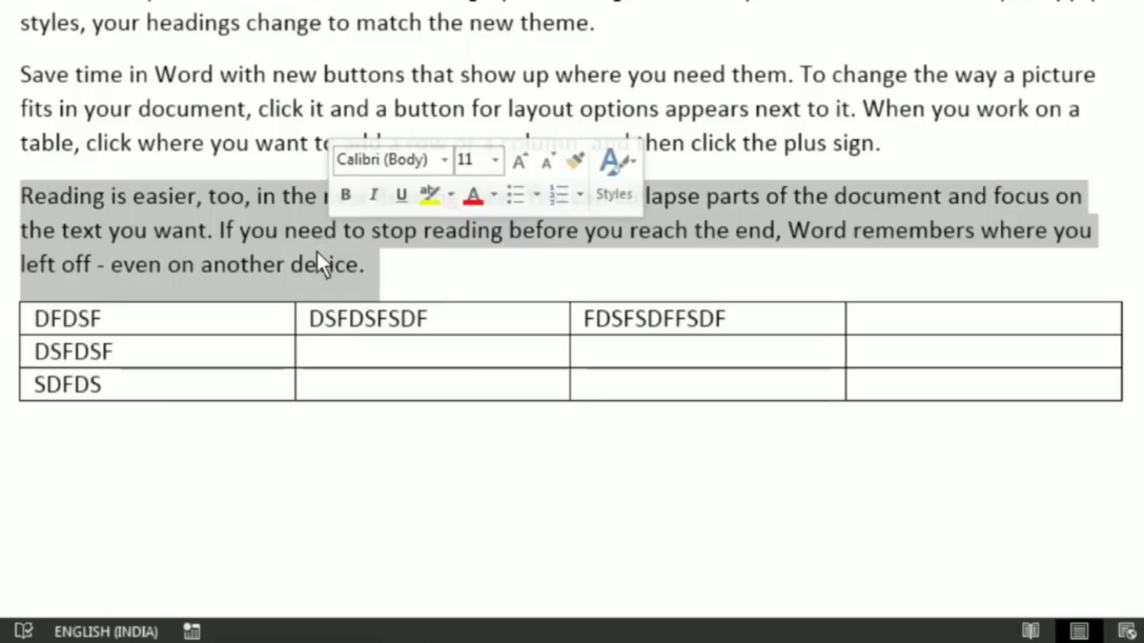
pyautogui.keyDown('ctrl'); pyautogui.click(111, 452); pyautogui.keyUp('ctrl')
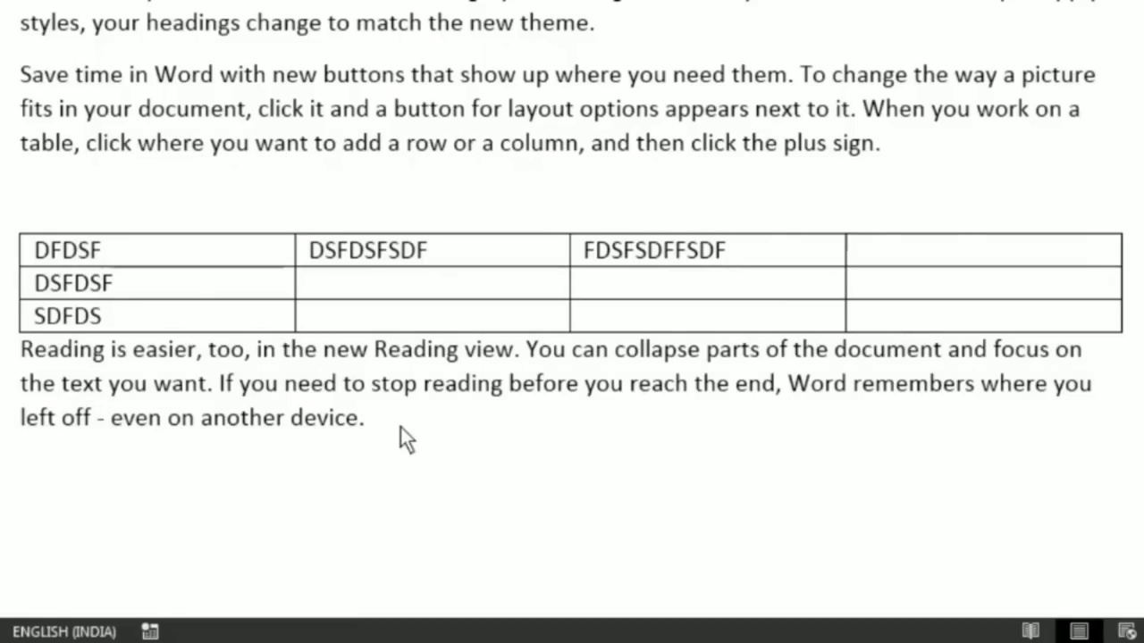
# Step: Ctrl+drag a copy of the lower Reading paragraph to the empty line above the table
pyautogui.press('Left')
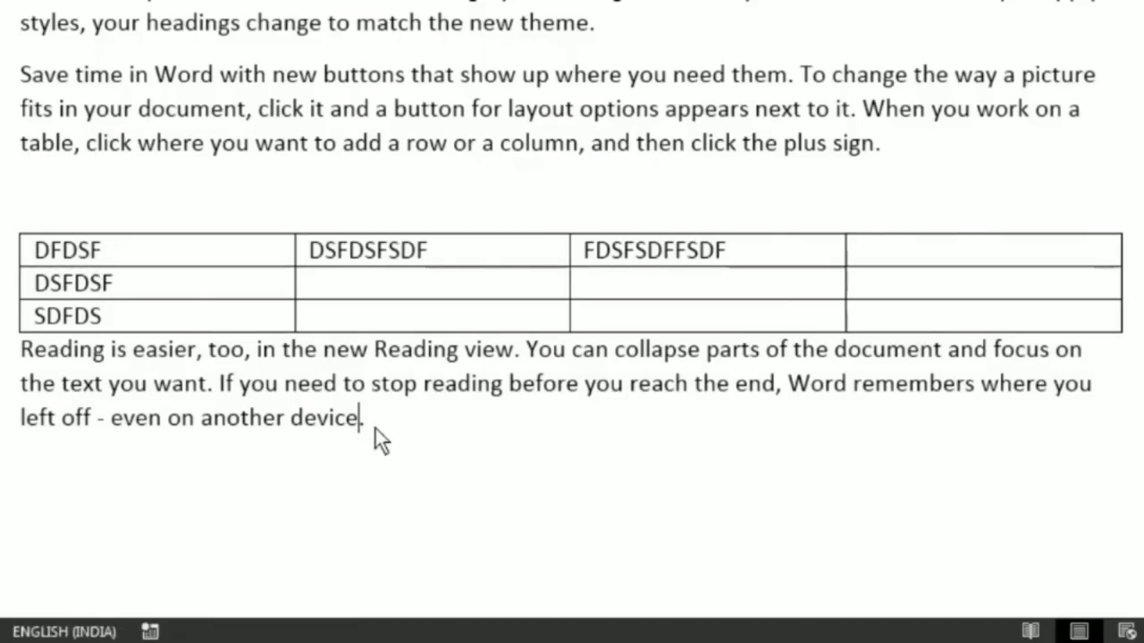
pyautogui.tripleClick(320, 388)
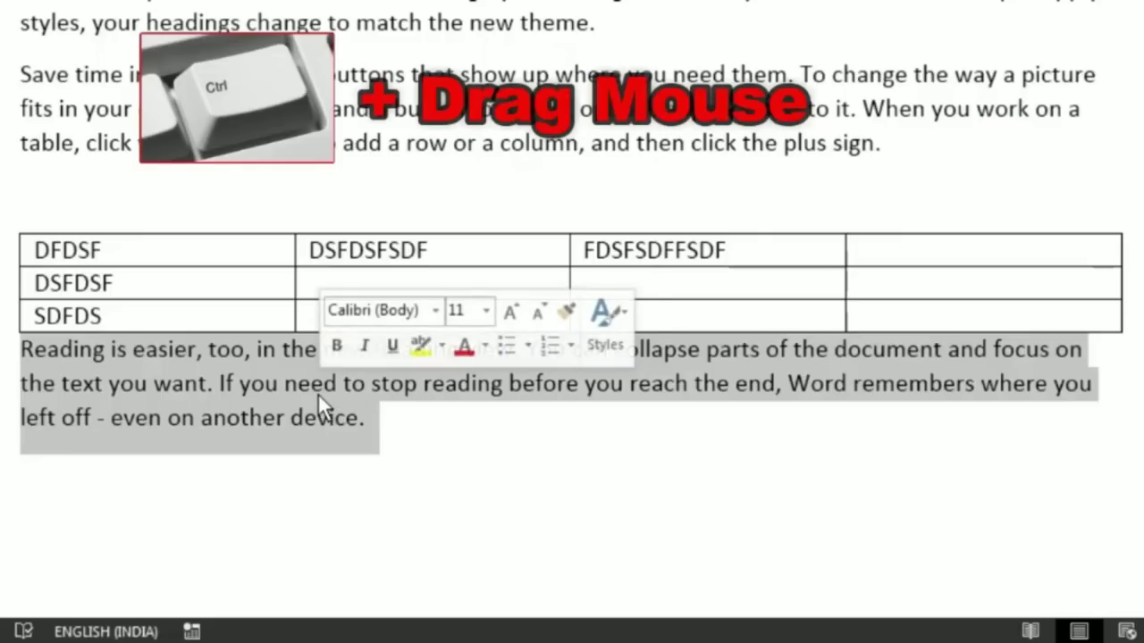
pyautogui.moveTo(318, 393); pyautogui.dragTo(244, 196)
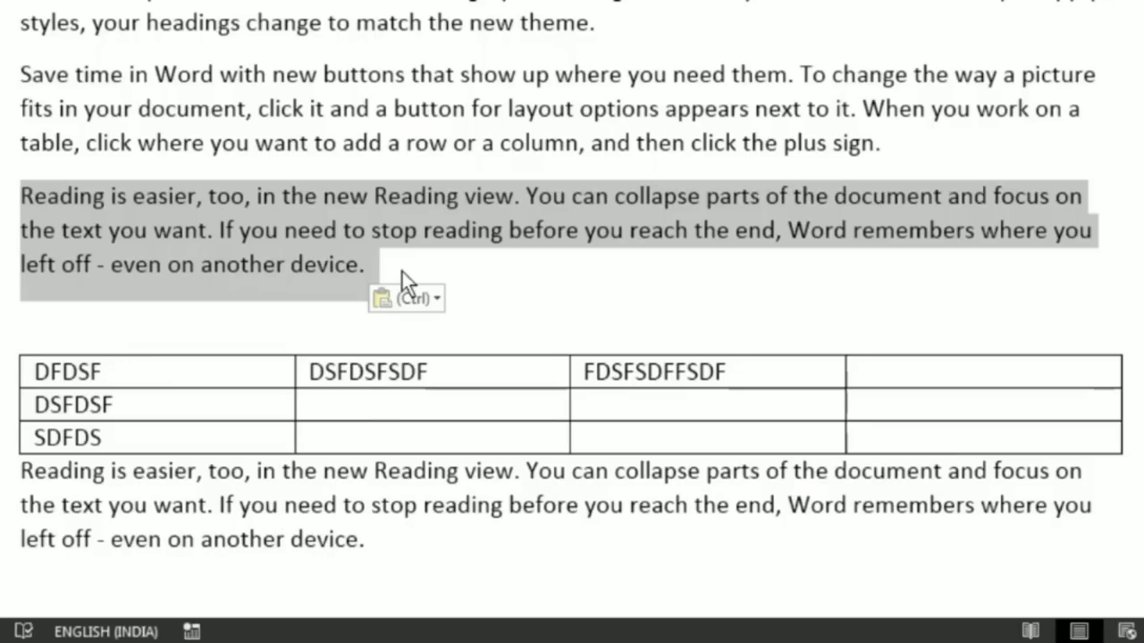
# Step: Move the 'Save time in Word' paragraph below the second Reading paragraph
pyautogui.click(336, 93)
pyautogui.tripleClick(252, 87)
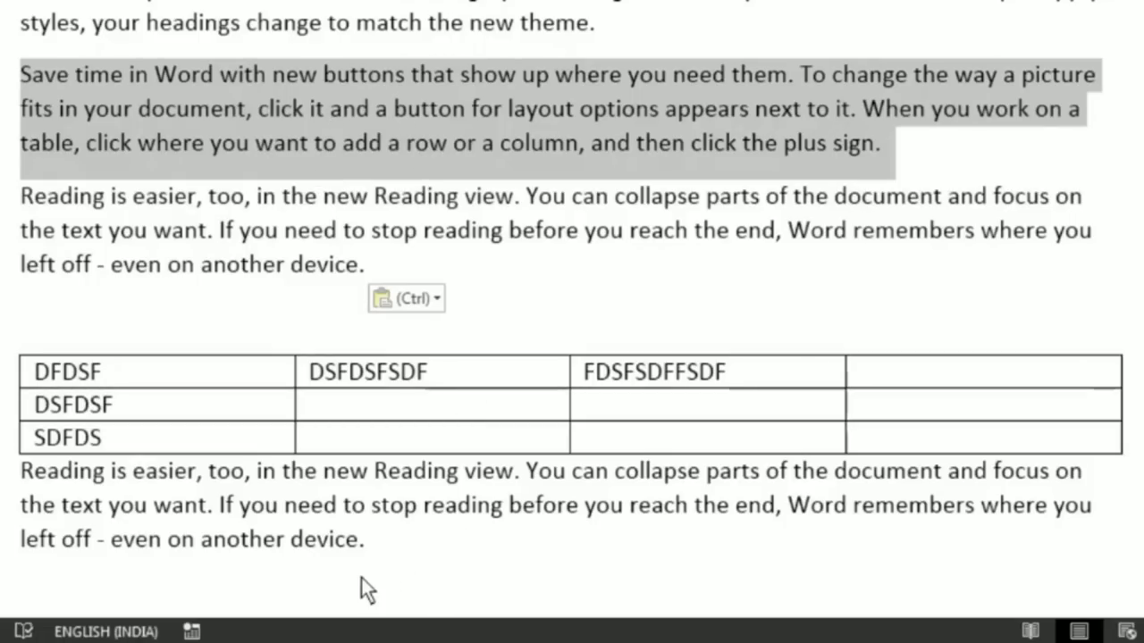
pyautogui.hotkey('ctrl', 'z')
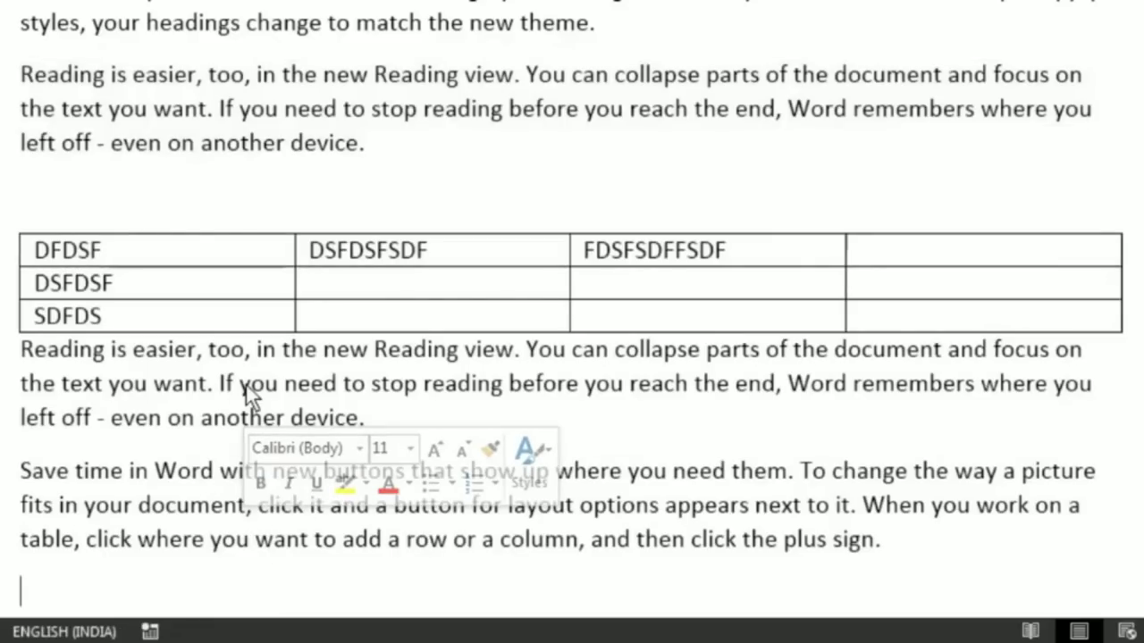
pyautogui.scroll(2, 224, 376)
pyautogui.scroll(-1, 161, 306)
pyautogui.scroll(-1, 175, 460)
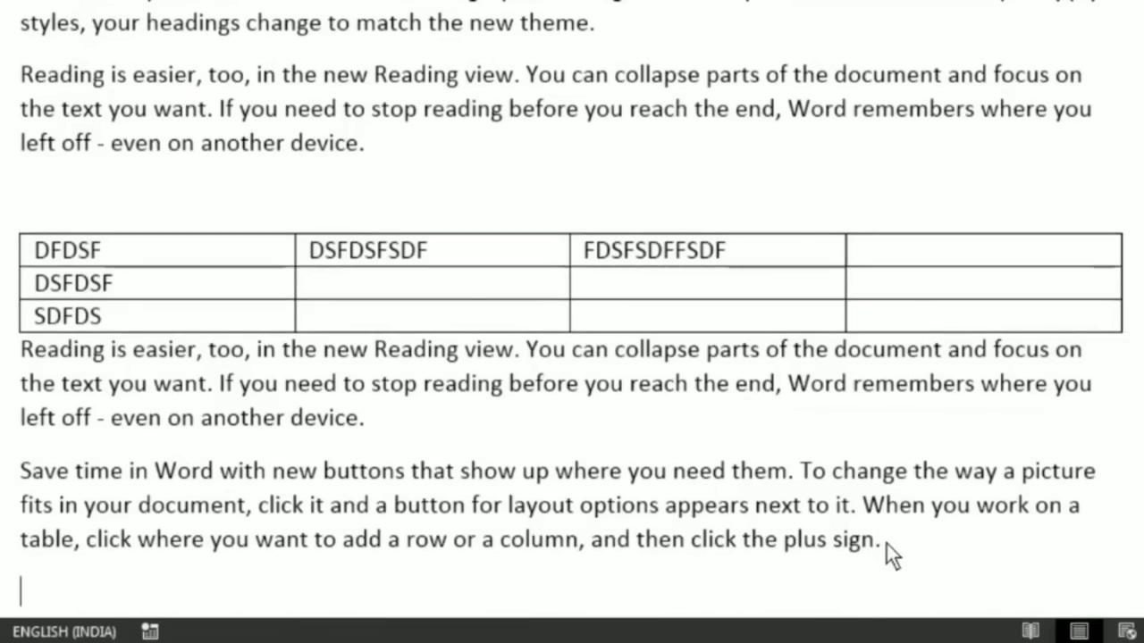
# Step: Copy the 'Save time in Word' paragraph to the empty line above the table
pyautogui.moveTo(886, 544); pyautogui.dragTo(10, 482)
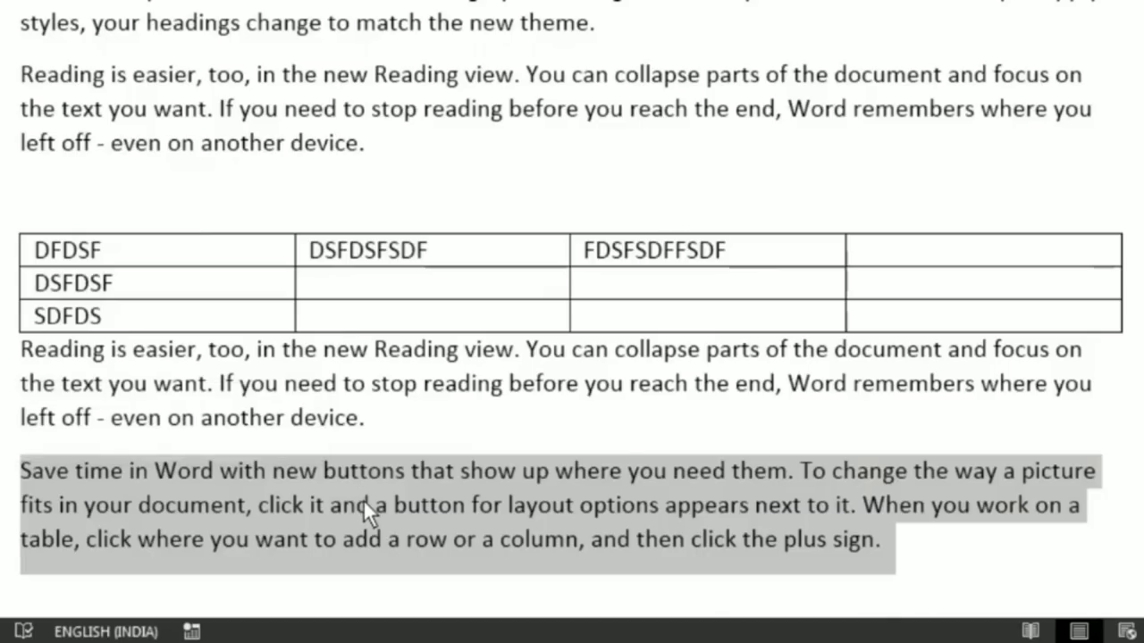
pyautogui.click(304, 175)
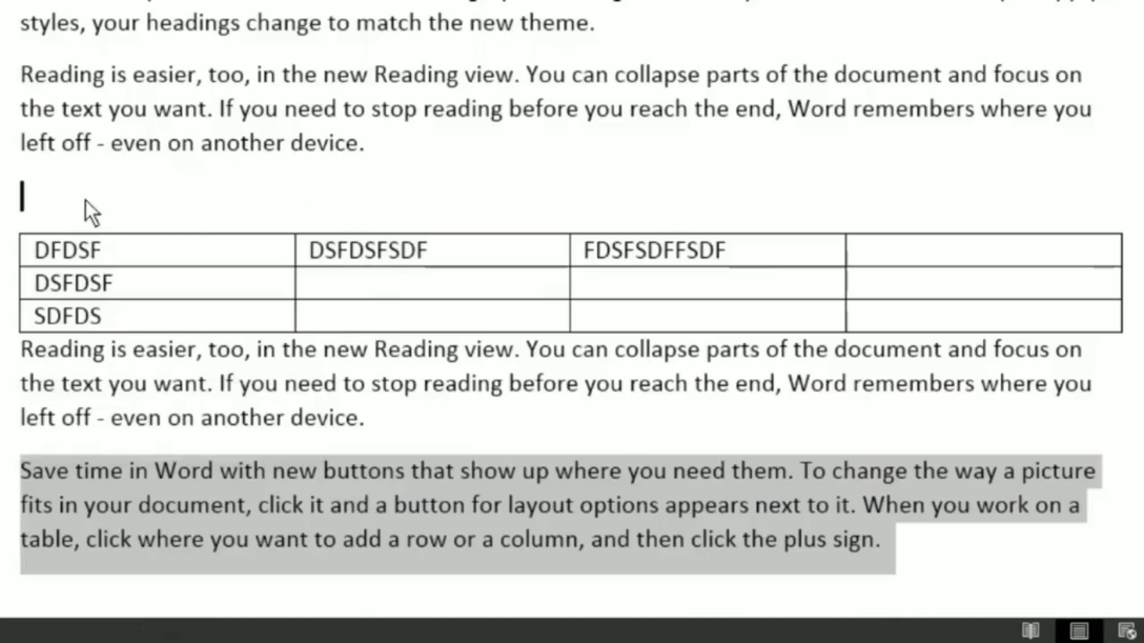
pyautogui.moveTo(175, 181); pyautogui.dragTo(85, 200)
pyautogui.scroll(-2, 153, 439)
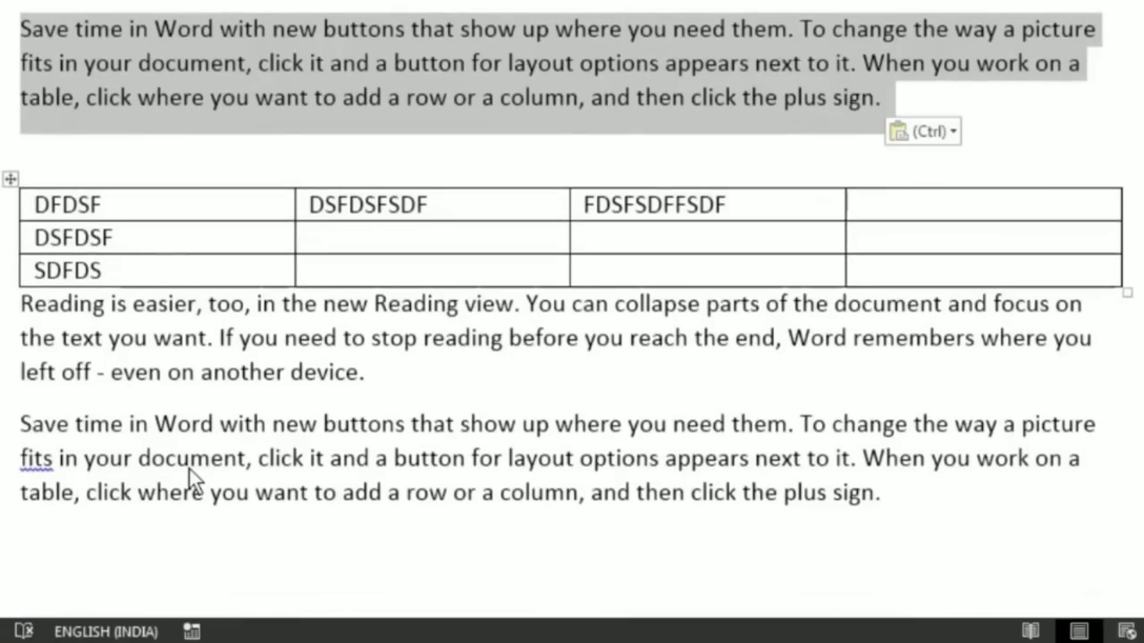
pyautogui.scroll(2, 205, 393)
pyautogui.scroll(2, 259, 318)
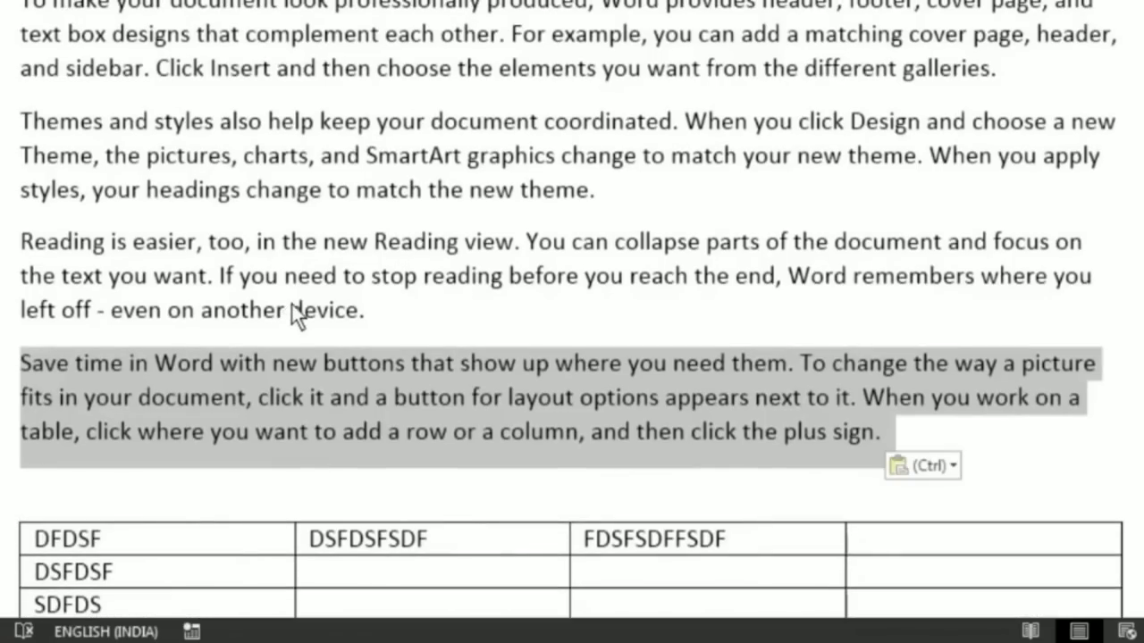
pyautogui.click(294, 304)
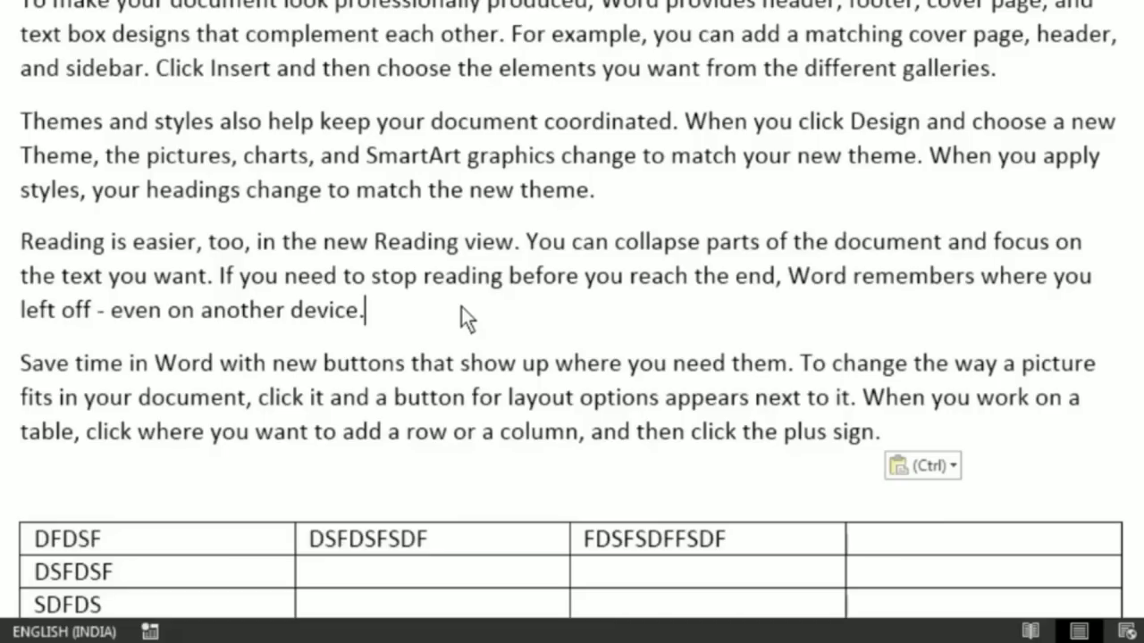
pyautogui.doubleClick(346, 312)
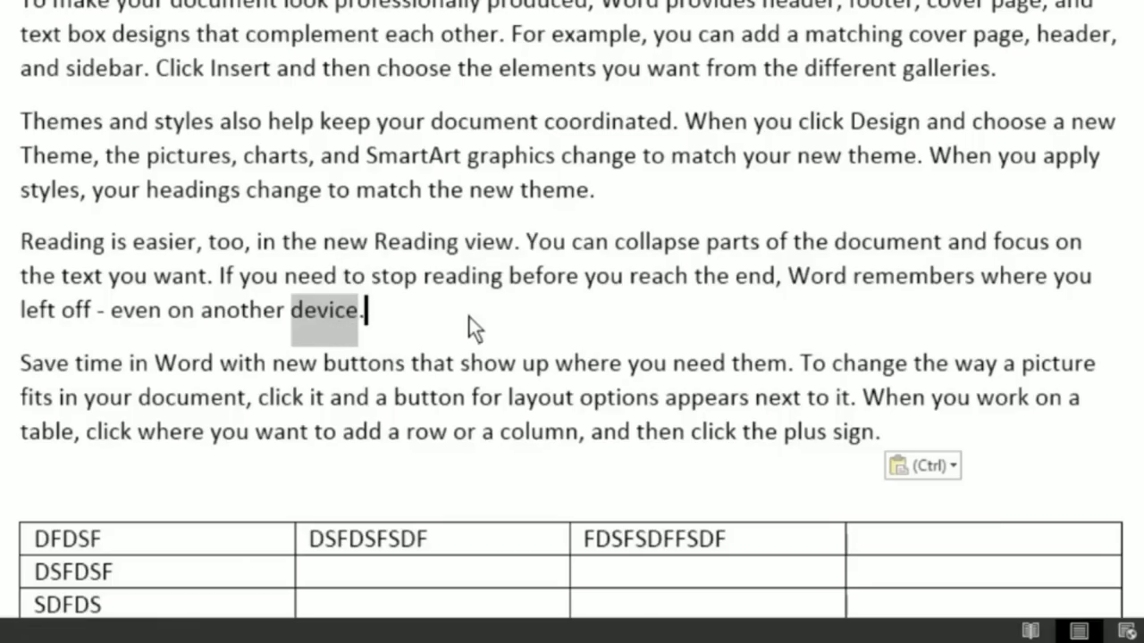
pyautogui.click(628, 190)
pyautogui.rightClick(626, 189)
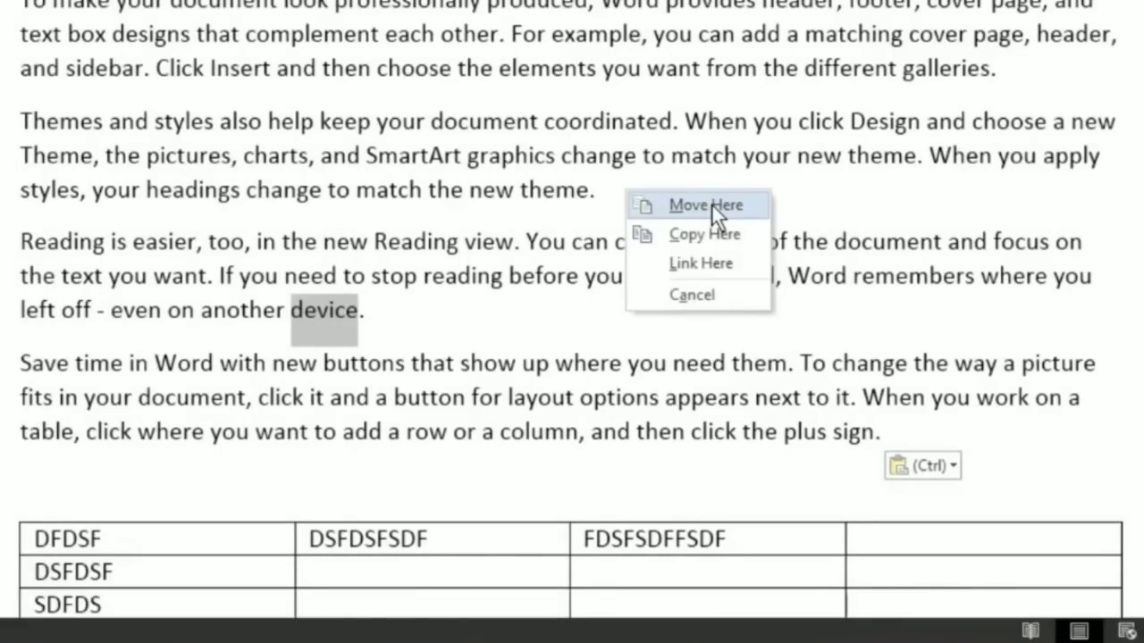
pyautogui.click(712, 205)
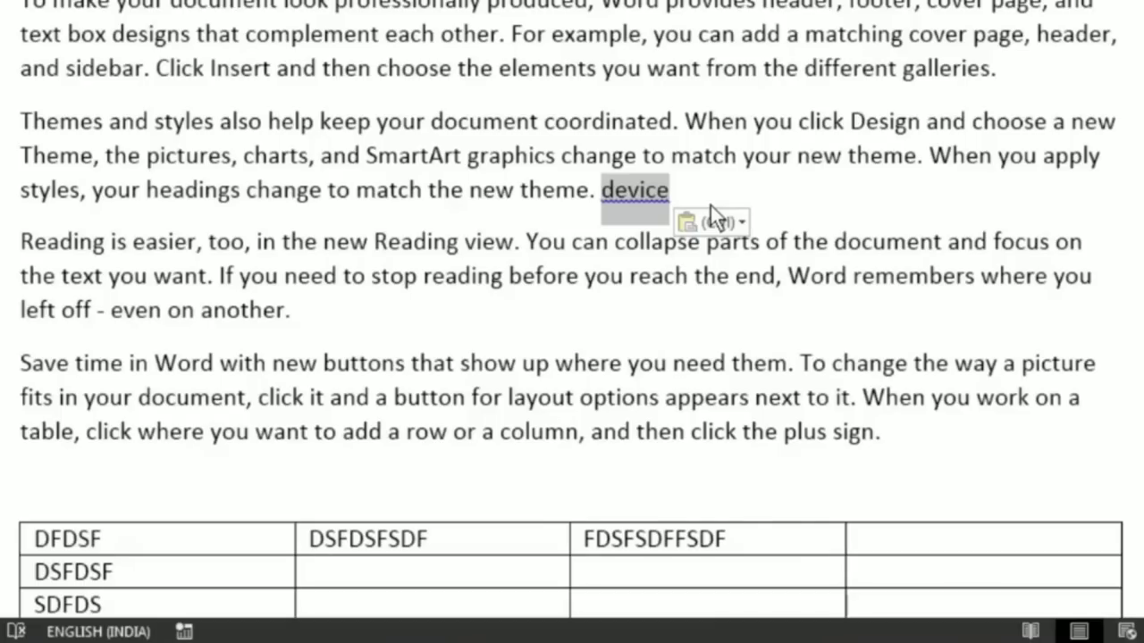
pyautogui.hotkey('ctrl', 'z')
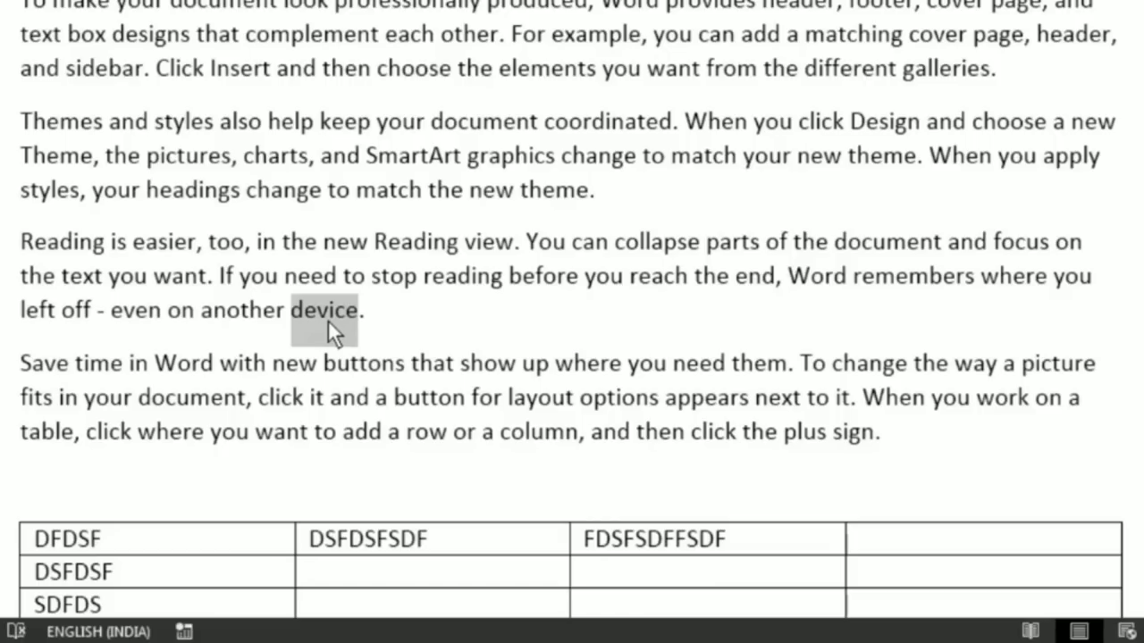
pyautogui.rightClick(652, 191)
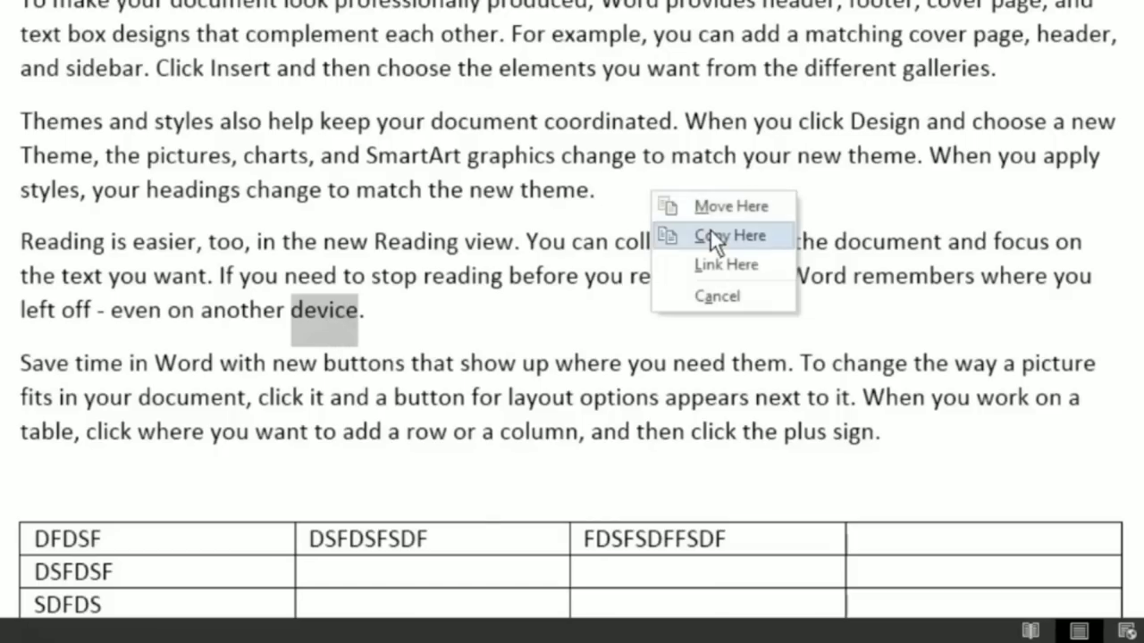
pyautogui.click(699, 298)
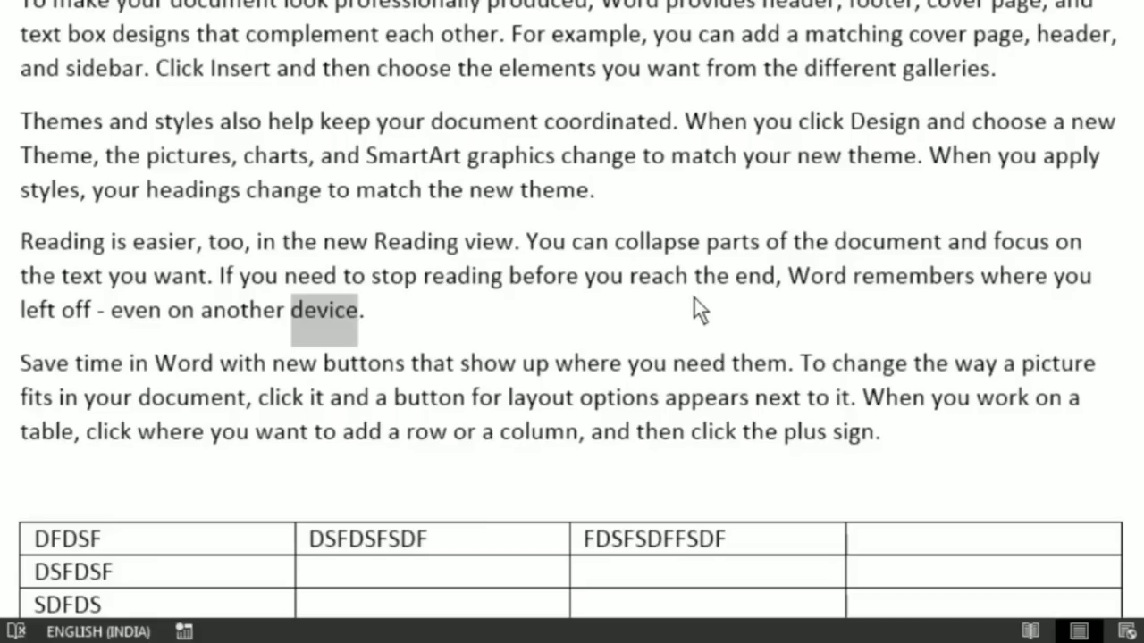
pyautogui.click(375, 302)
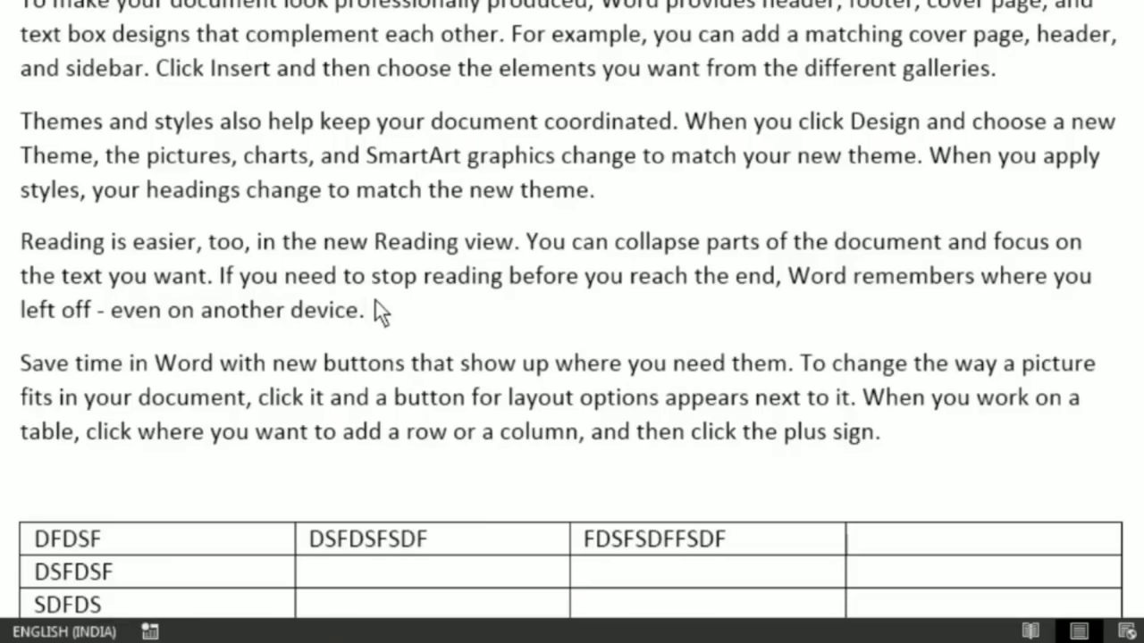
pyautogui.scroll(3, 239, 174)
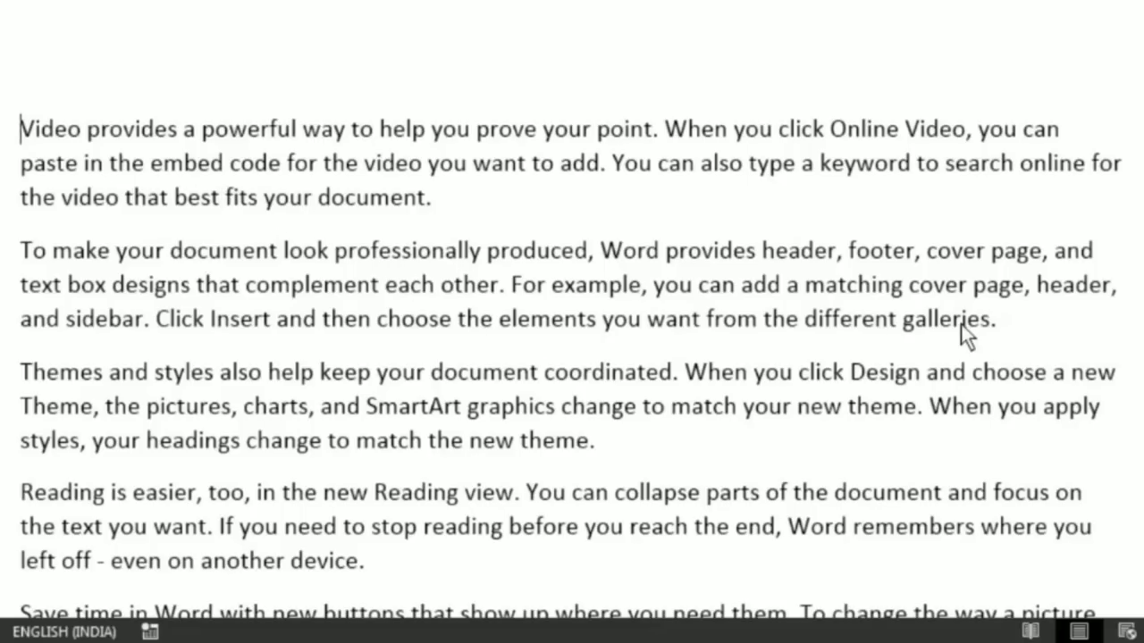
pyautogui.keyDown('shift'); pyautogui.click(1013, 323); pyautogui.keyUp('shift')
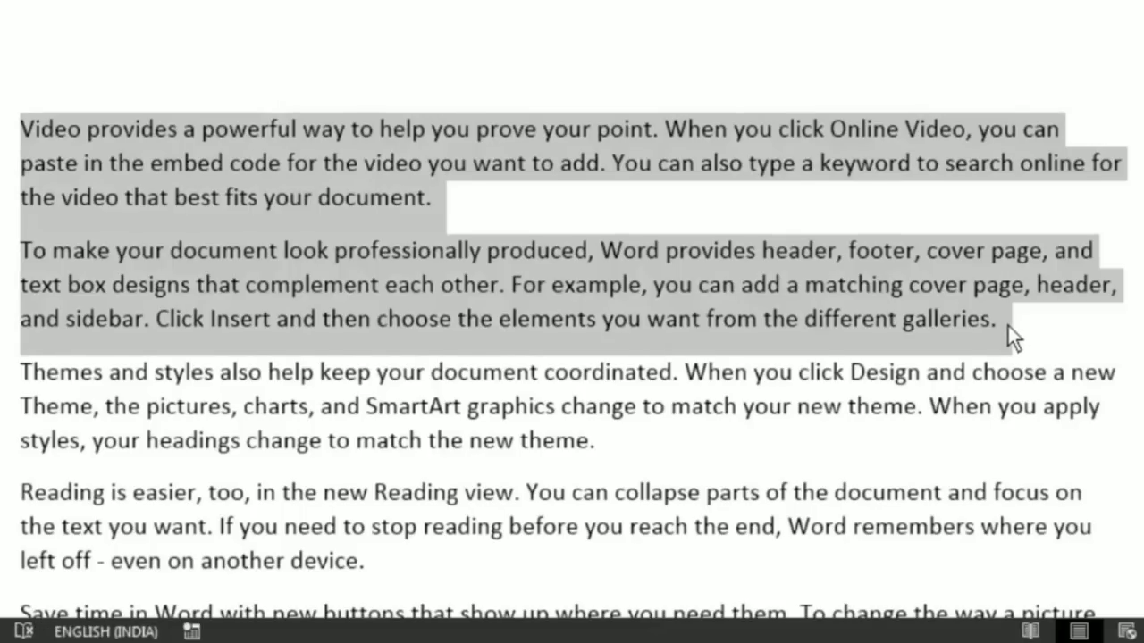
pyautogui.click(455, 211)
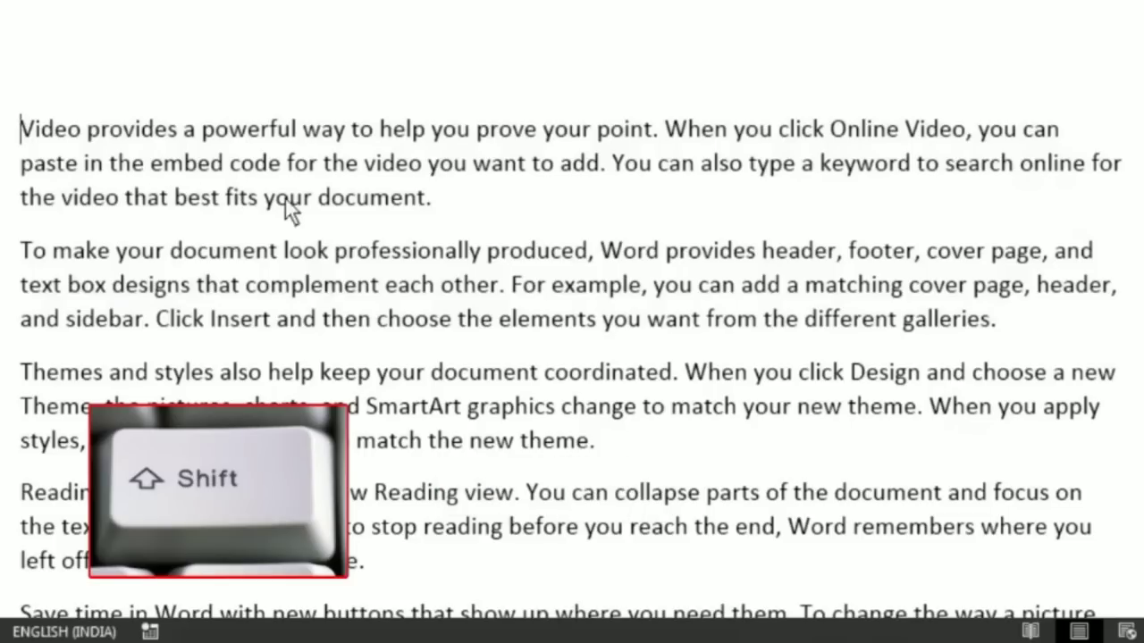
pyautogui.keyDown('shift'); pyautogui.click(466, 202); pyautogui.keyUp('shift')
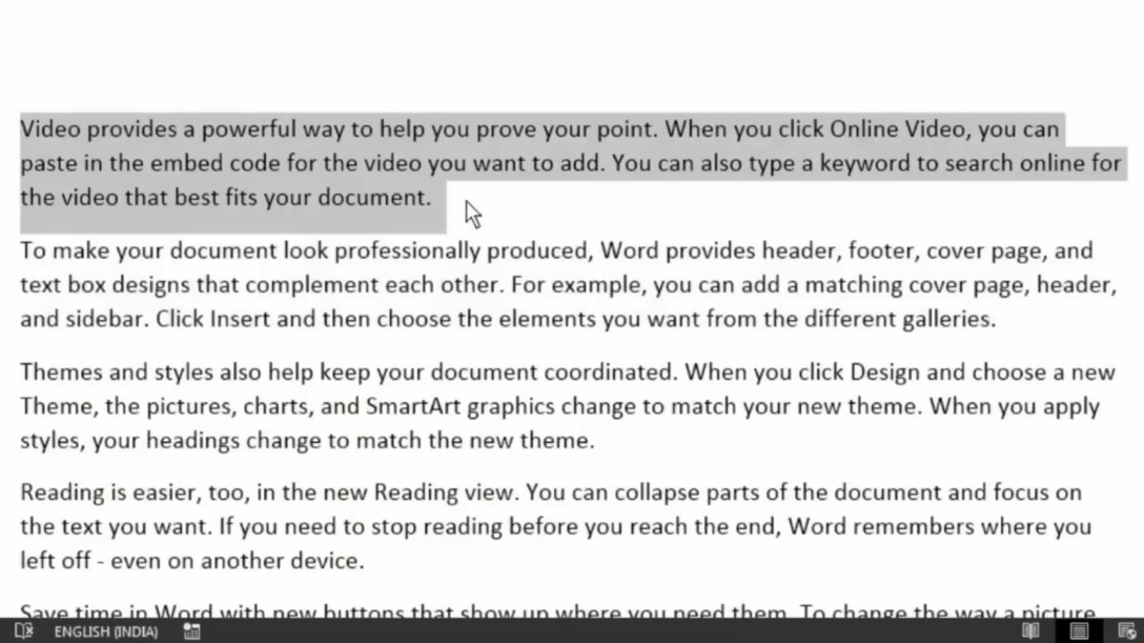
pyautogui.click(41, 130)
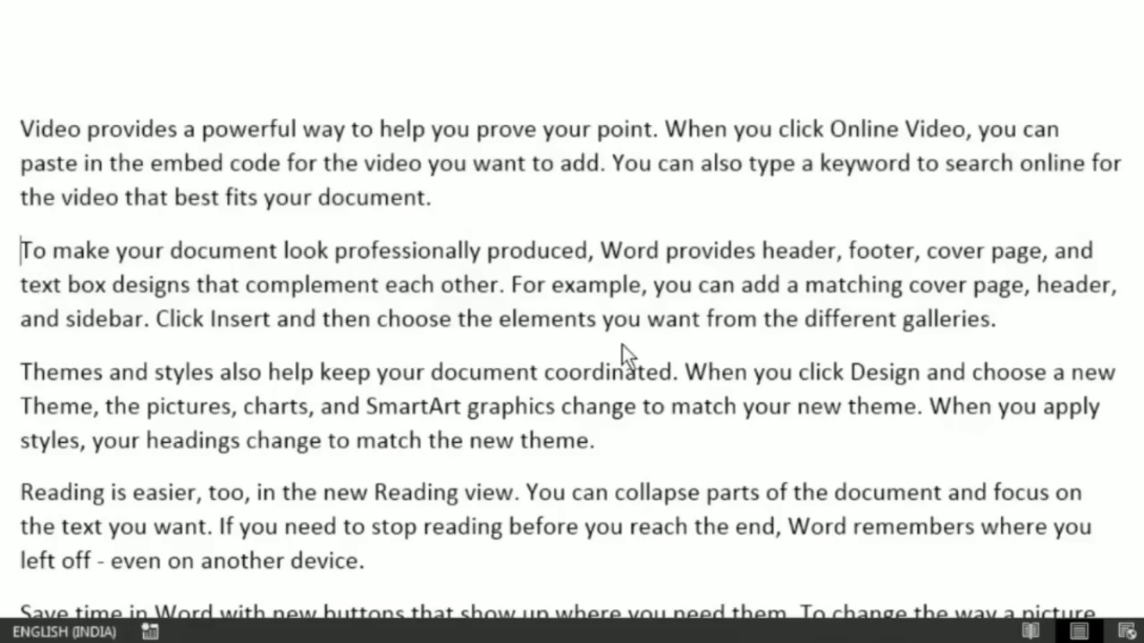
pyautogui.keyDown('shift'); pyautogui.click(1008, 323); pyautogui.keyUp('shift')
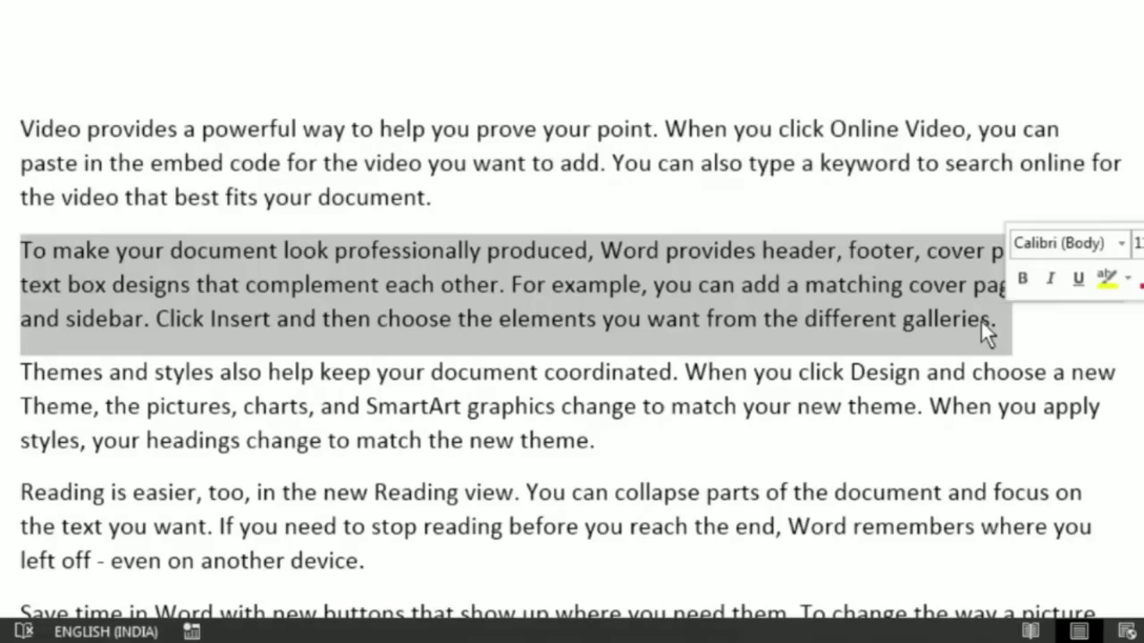
pyautogui.click(582, 205)
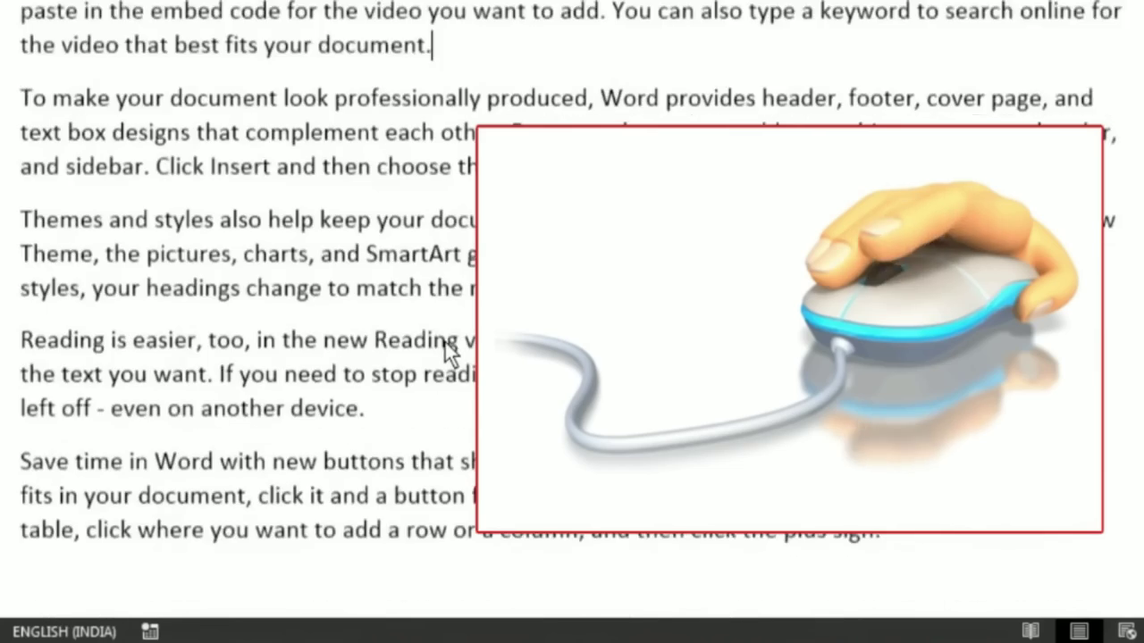
pyautogui.scroll(-3, 445, 343)
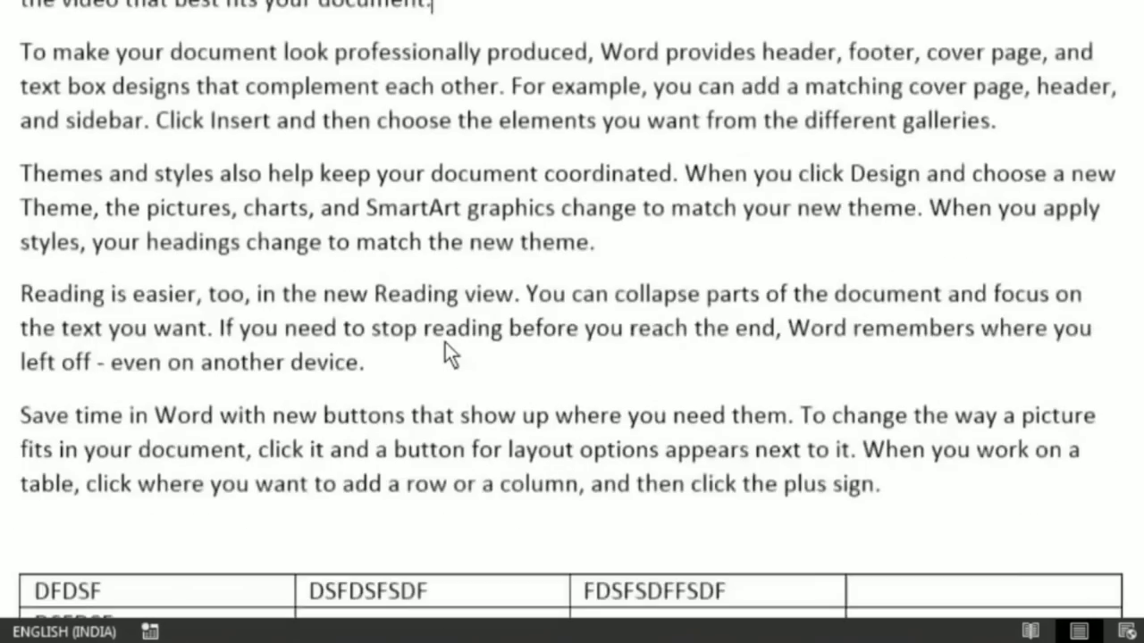
pyautogui.scroll(2, 446, 340)
pyautogui.scroll(1, 450, 323)
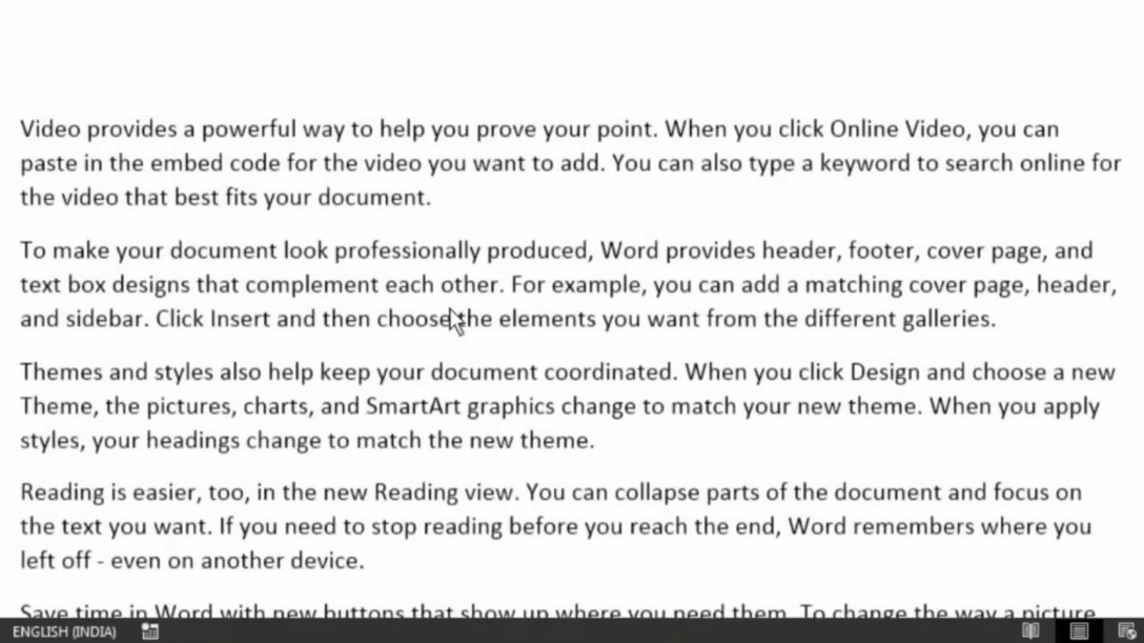
pyautogui.scroll(-1, 449, 357)
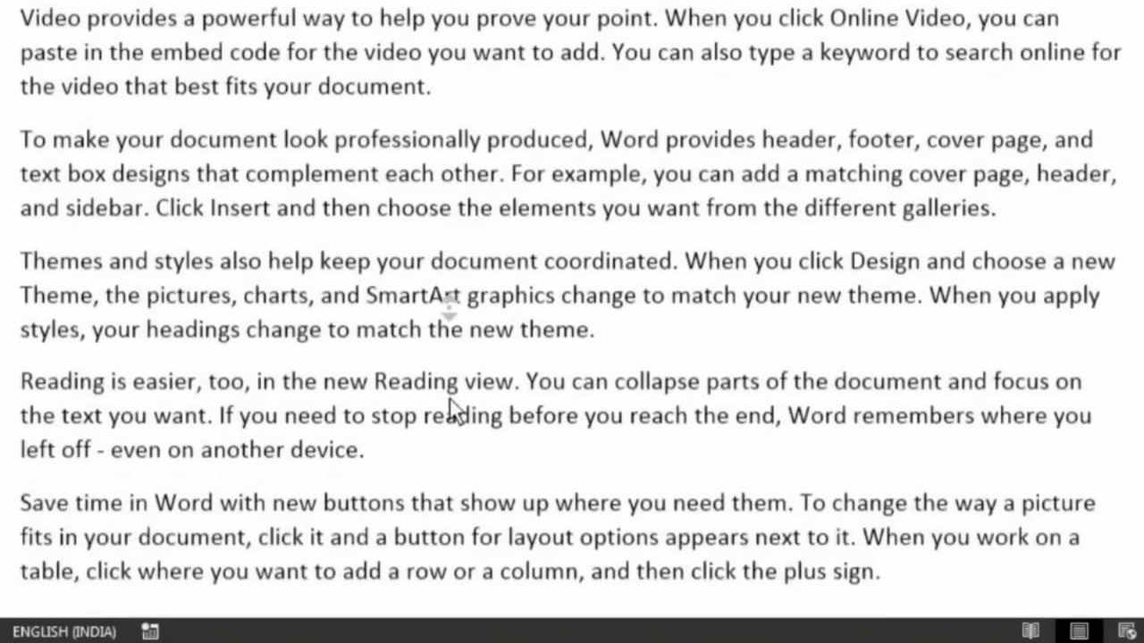
pyautogui.scroll(-2, 451, 398)
pyautogui.scroll(-2, 458, 375)
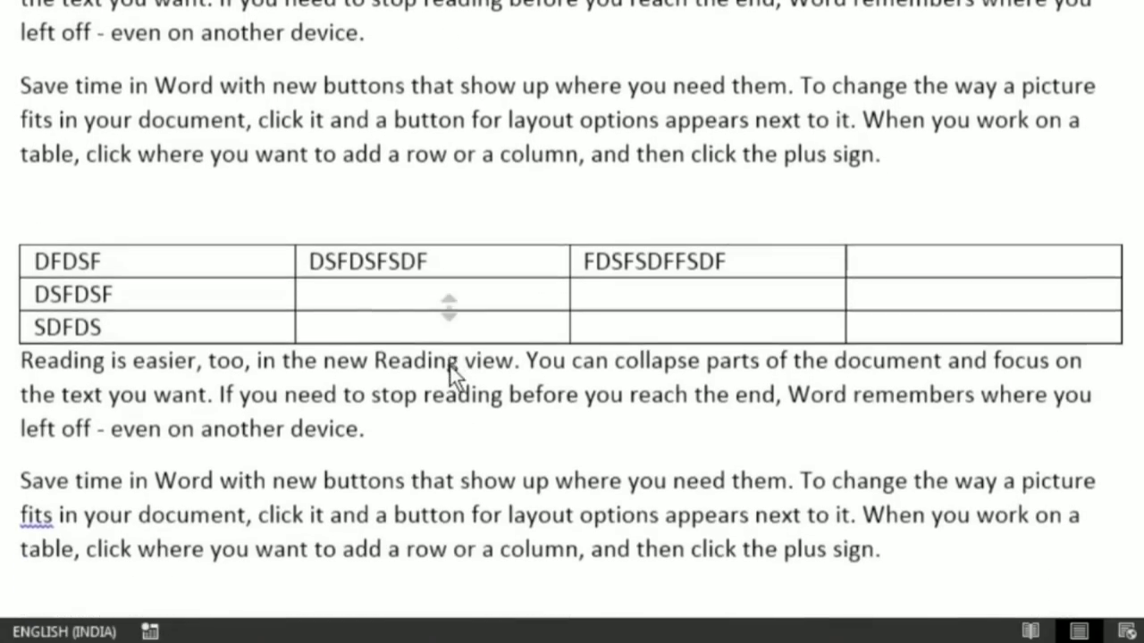
# Step: Scroll down past the table to the closing paragraphs
pyautogui.scroll(-4, 464, 305)
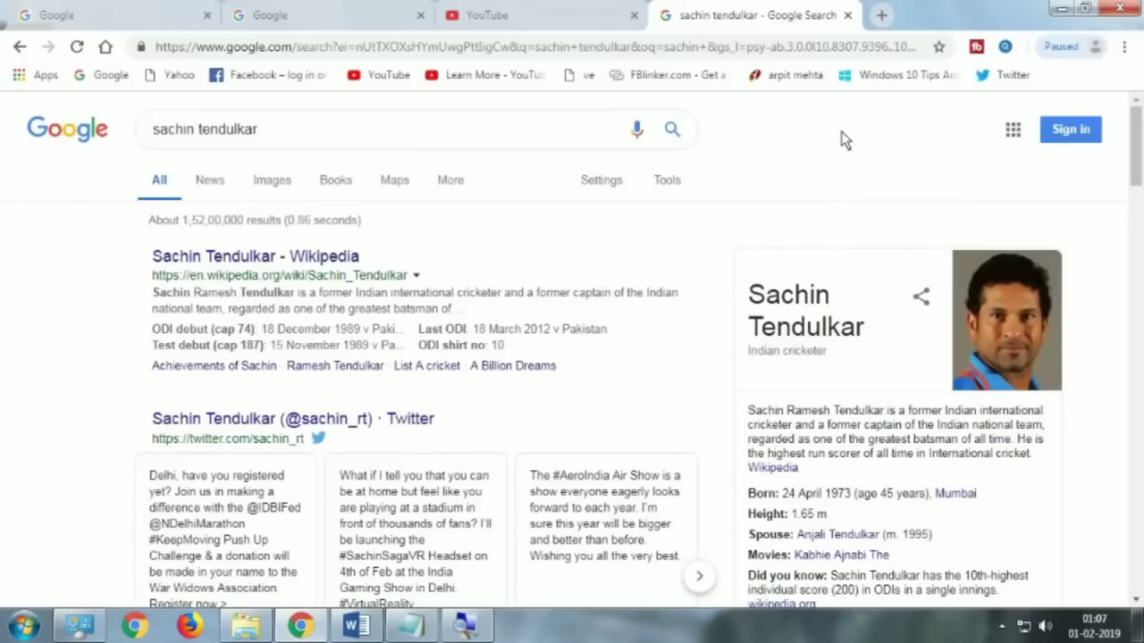
# Step: Open the Sachin Tendulkar Wikipedia result in a background tab and switch to it
pyautogui.click(882, 15)
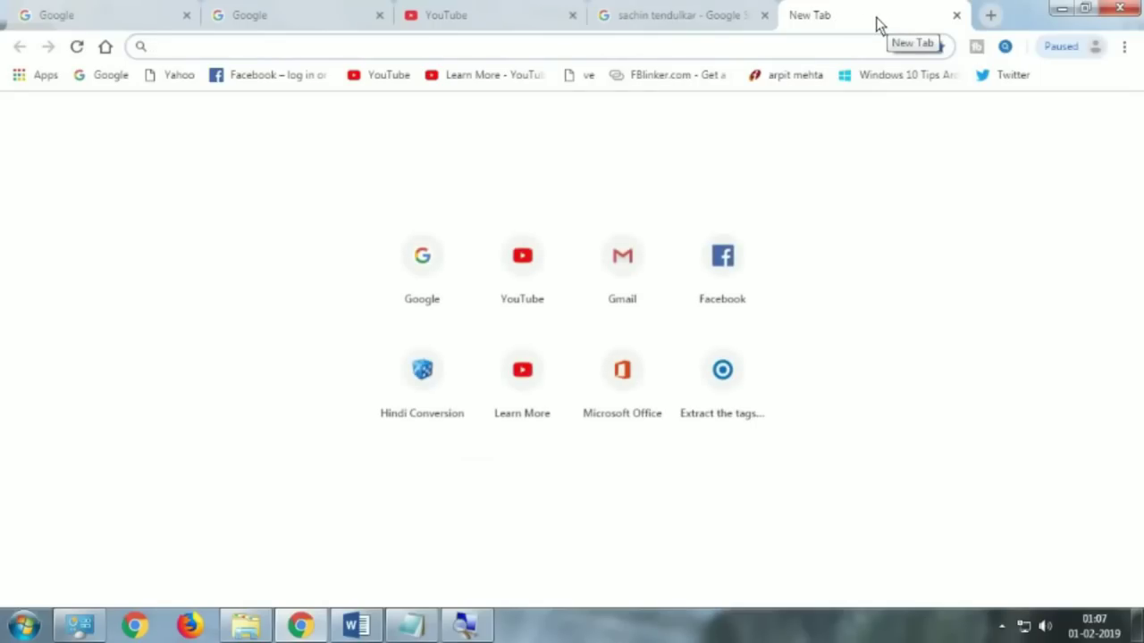
pyautogui.hotkey('ctrl', 'w')
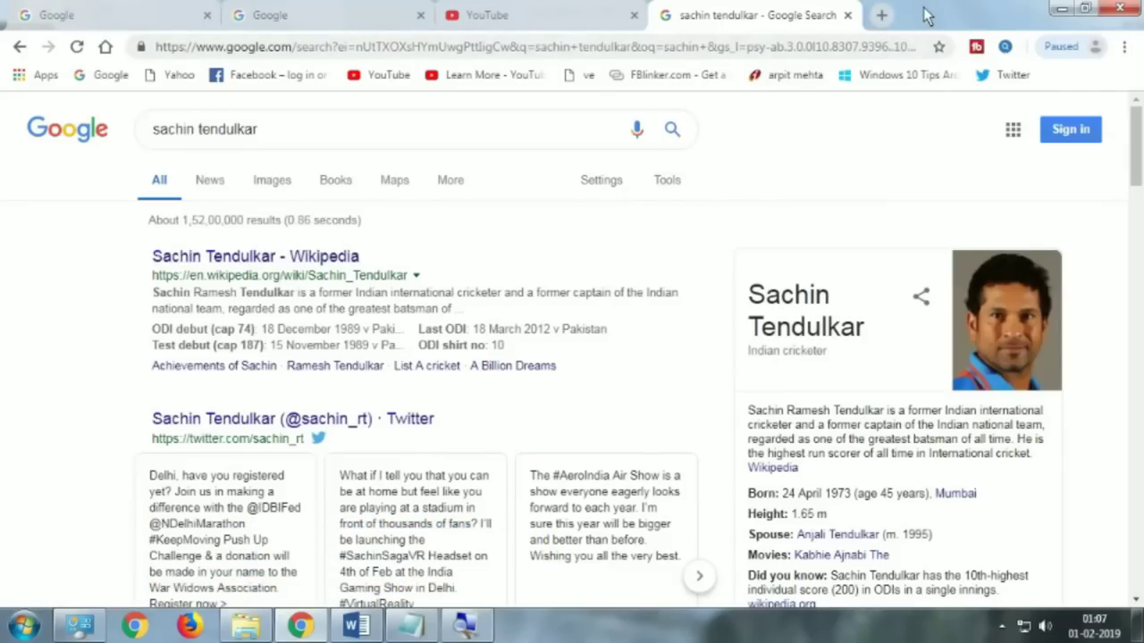
pyautogui.middleClick(272, 259)
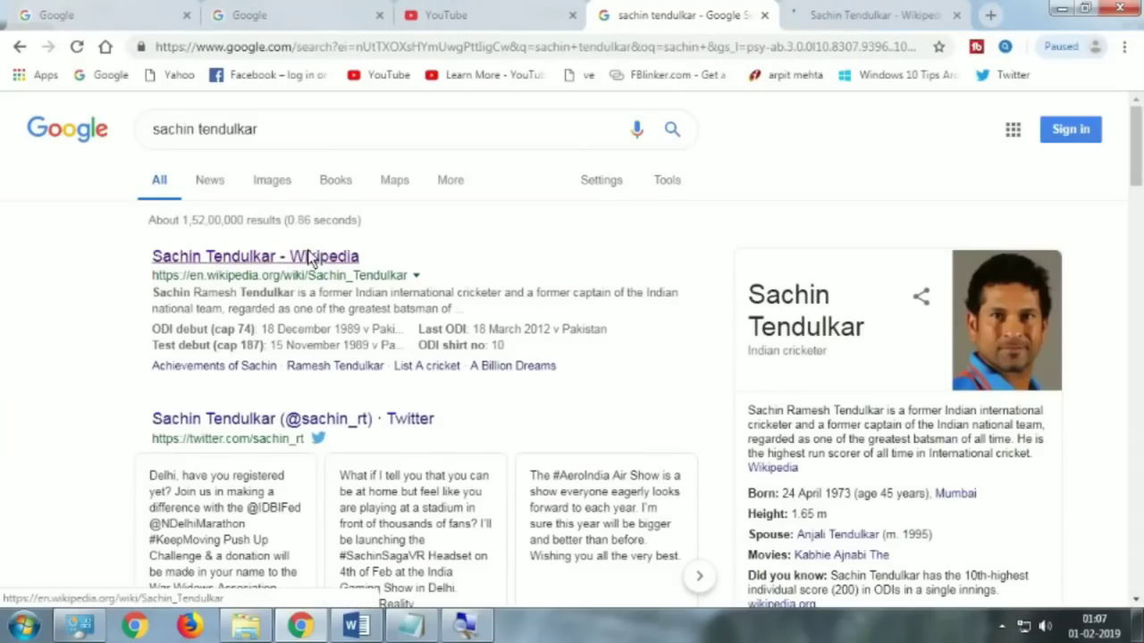
pyautogui.click(862, 15)
pyautogui.click(695, 18)
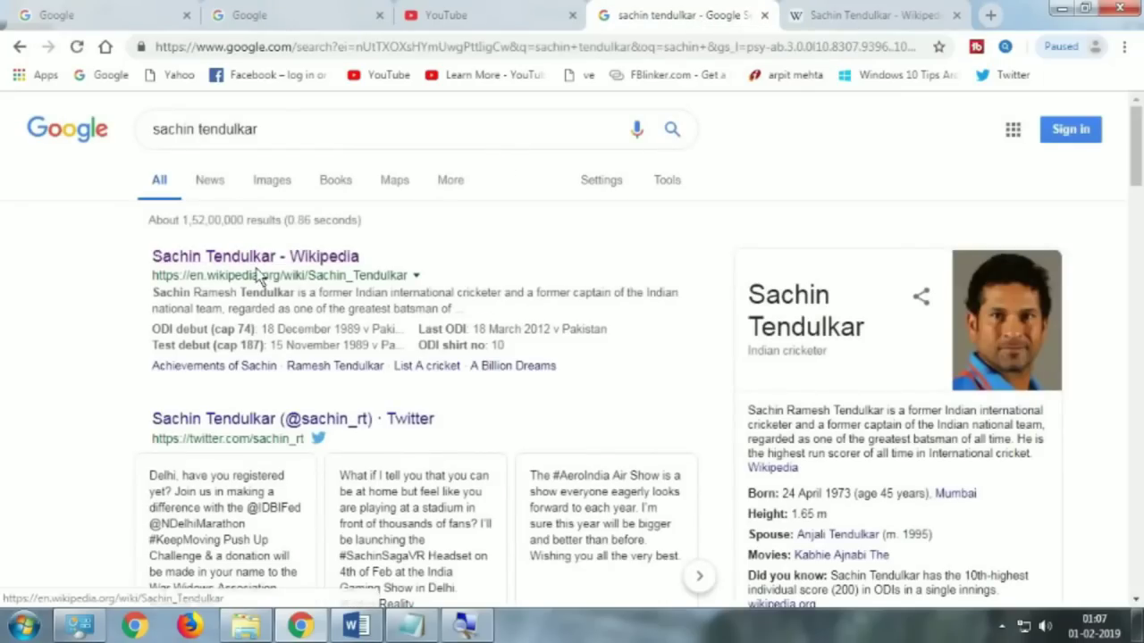
pyautogui.click(867, 18)
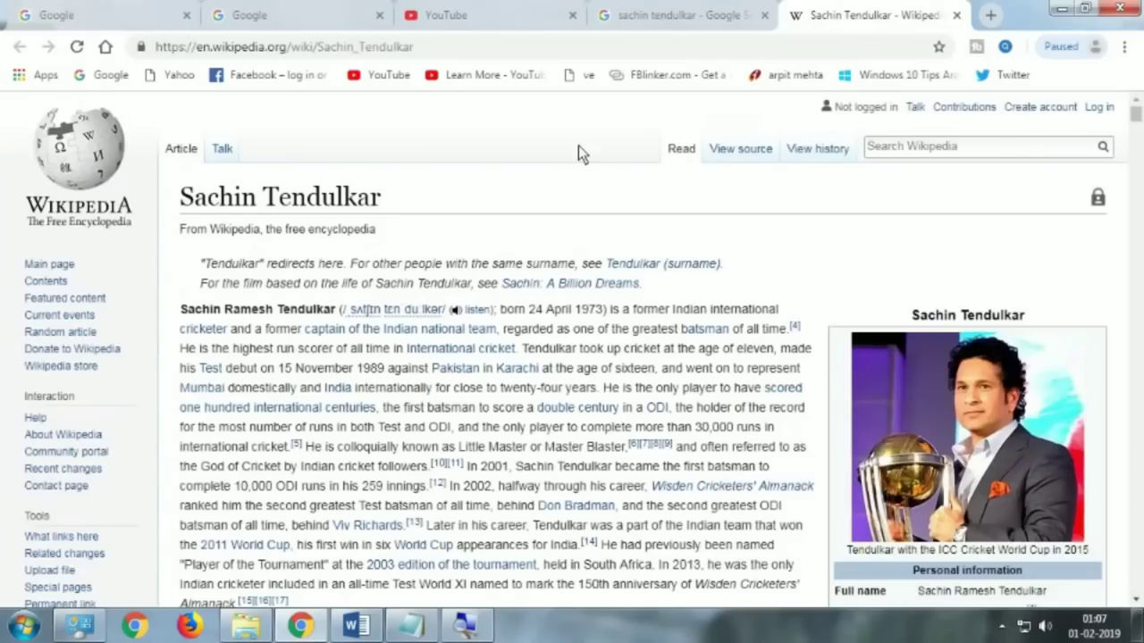
pyautogui.click(681, 16)
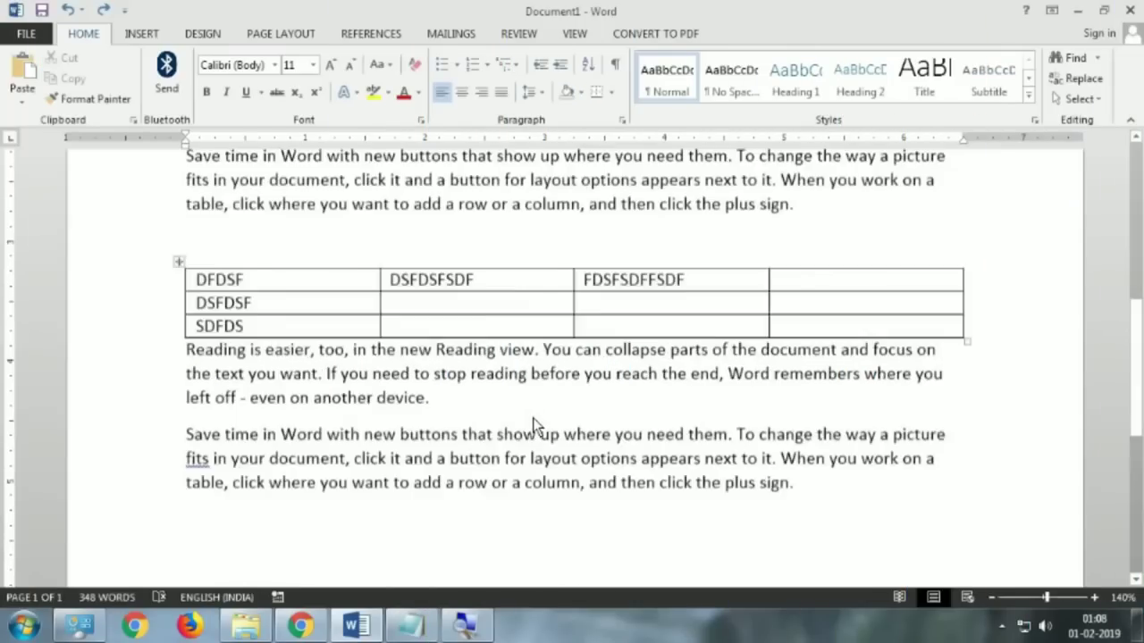
# Step: Zoom in and out with Ctrl+wheel, settling at 150% with the opening paragraphs visible
pyautogui.scroll(2, 534, 426)
pyautogui.scroll(1, 534, 425)
pyautogui.scroll(4, 535, 425)
pyautogui.scroll(1, 534, 425)
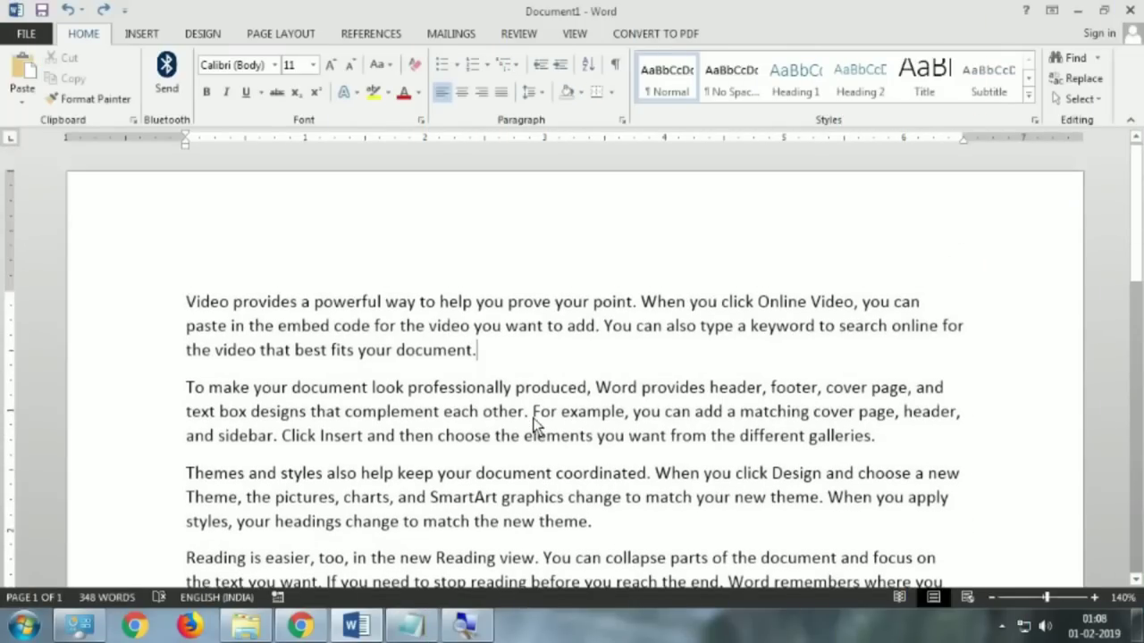
pyautogui.scroll(-4, 534, 425)
pyautogui.scroll(-1, 534, 426)
pyautogui.scroll(-1, 534, 425)
pyautogui.scroll(2, 534, 425)
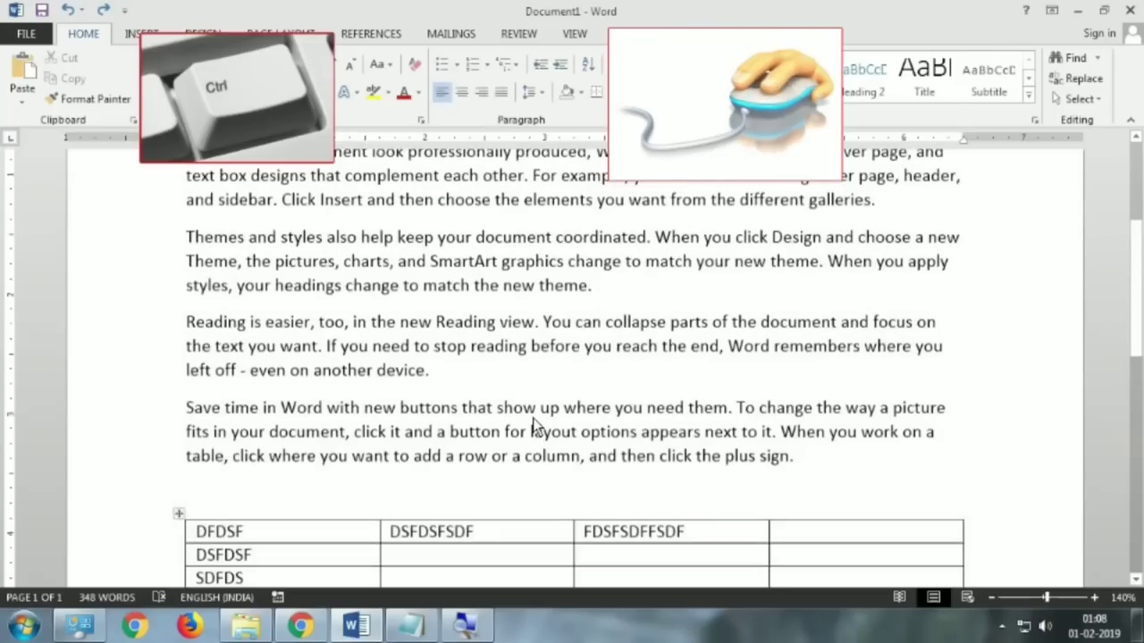
pyautogui.keyDown('ctrl'); pyautogui.scroll(2, 535, 426); pyautogui.keyUp('ctrl')
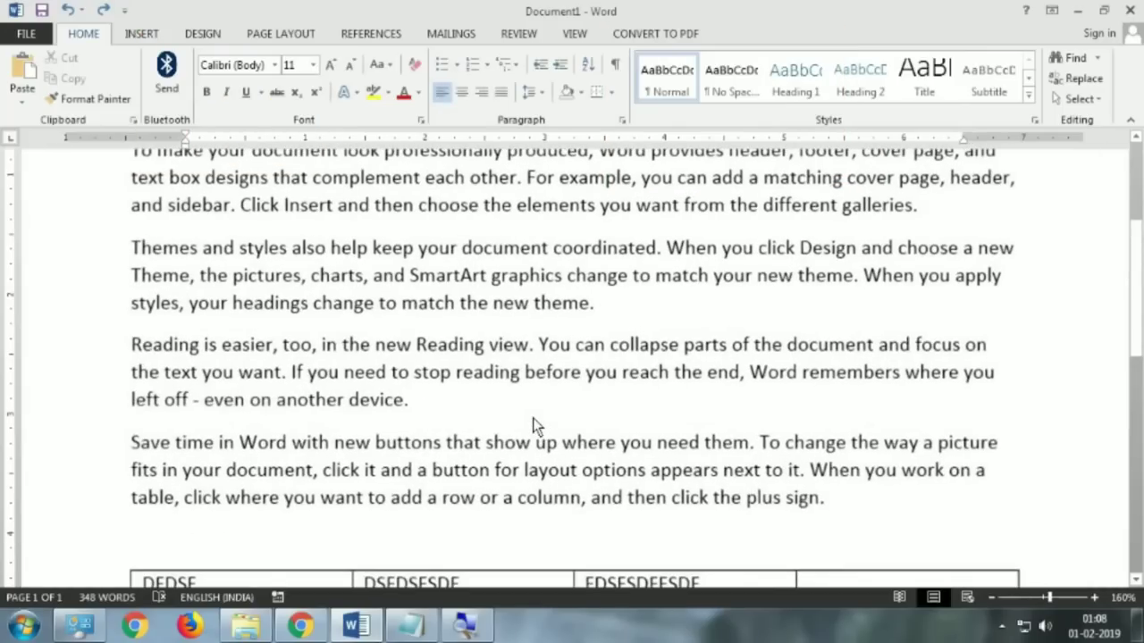
pyautogui.keyDown('ctrl'); pyautogui.scroll(1, 534, 426); pyautogui.keyUp('ctrl')
pyautogui.keyDown('ctrl'); pyautogui.scroll(1, 534, 425); pyautogui.keyUp('ctrl')
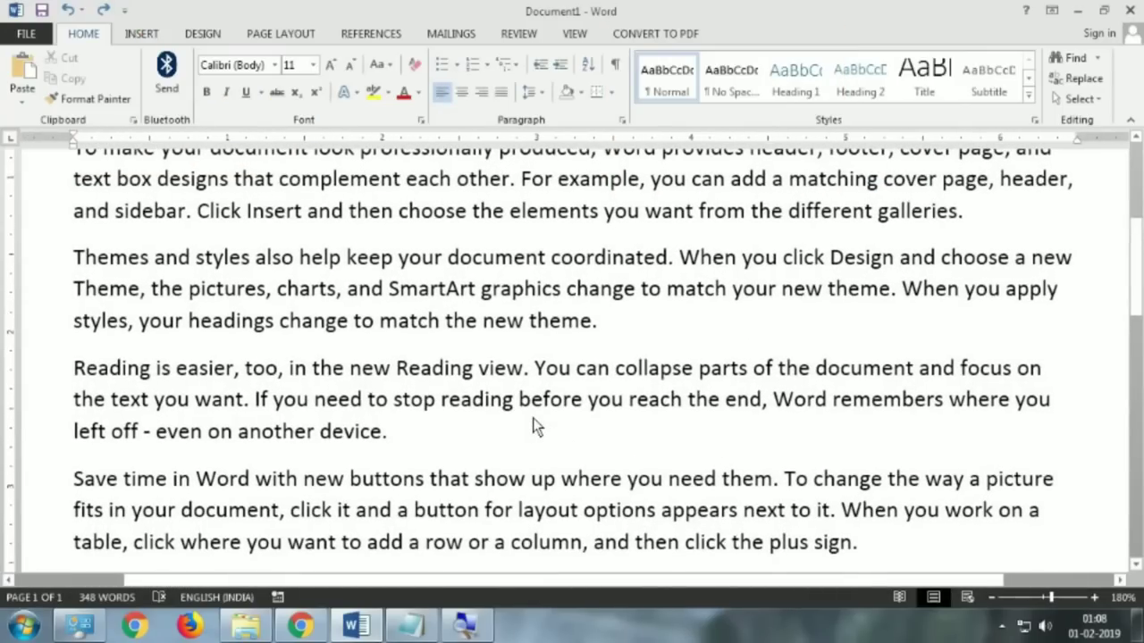
pyautogui.keyDown('ctrl'); pyautogui.scroll(-2, 534, 425); pyautogui.keyUp('ctrl')
pyautogui.keyDown('ctrl'); pyautogui.scroll(-1, 535, 426); pyautogui.keyUp('ctrl')
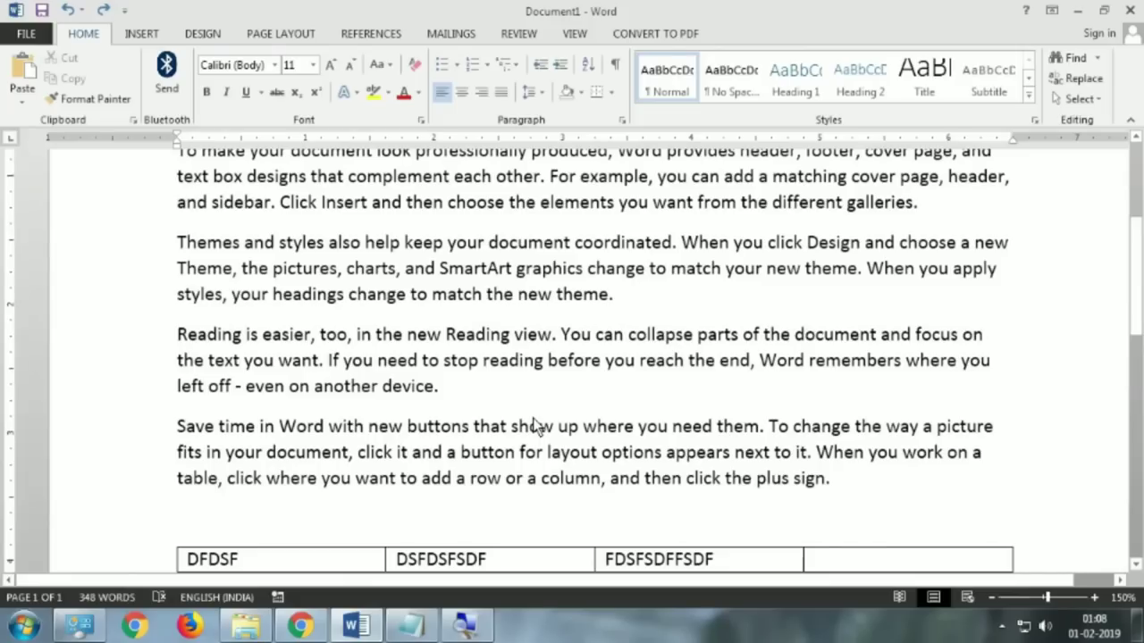
pyautogui.keyDown('ctrl'); pyautogui.scroll(2, 534, 425); pyautogui.keyUp('ctrl')
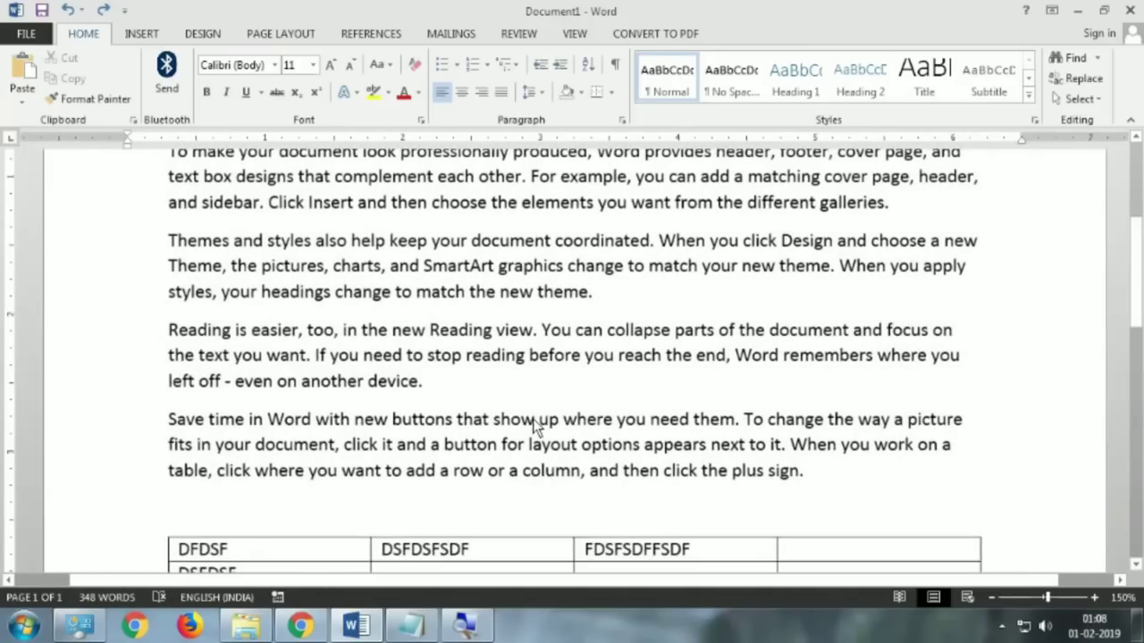
pyautogui.keyDown('ctrl'); pyautogui.scroll(2, 536, 427); pyautogui.keyUp('ctrl')
pyautogui.scroll(3, 536, 427)
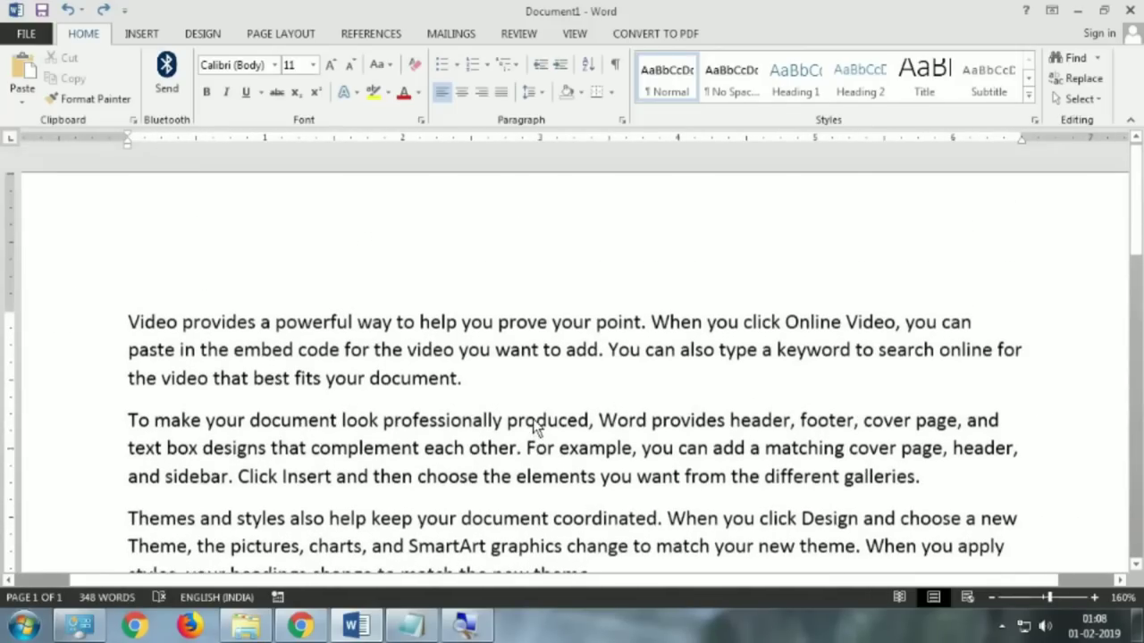
pyautogui.scroll(-2, 537, 427)
pyautogui.scroll(-2, 536, 427)
pyautogui.scroll(-1, 536, 427)
pyautogui.scroll(3, 536, 427)
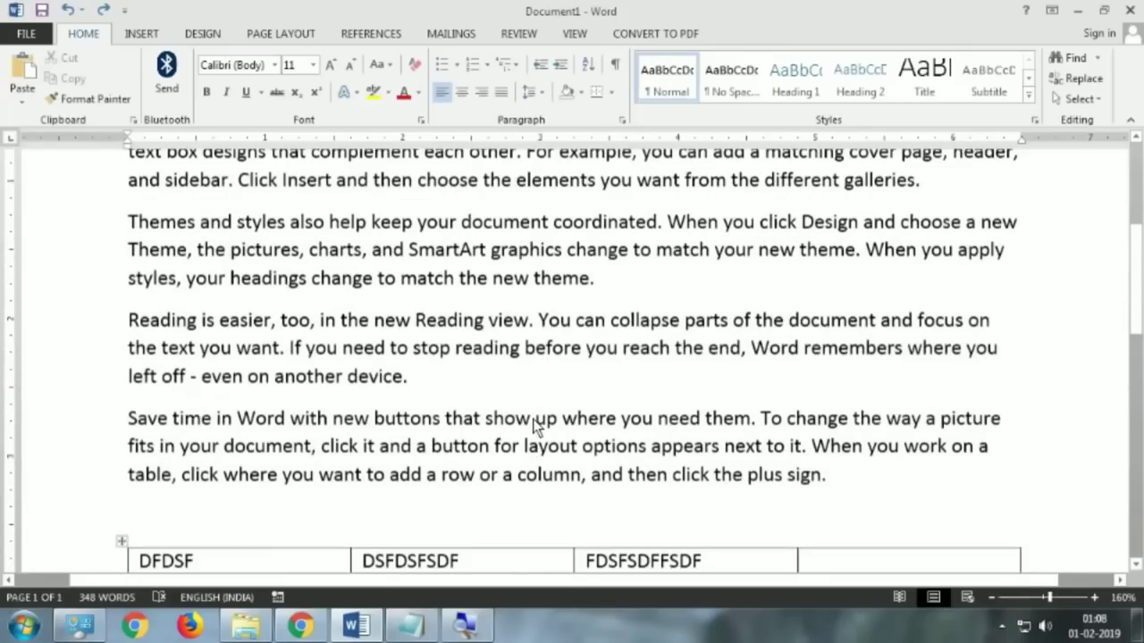
pyautogui.scroll(3, 536, 427)
pyautogui.scroll(1, 536, 427)
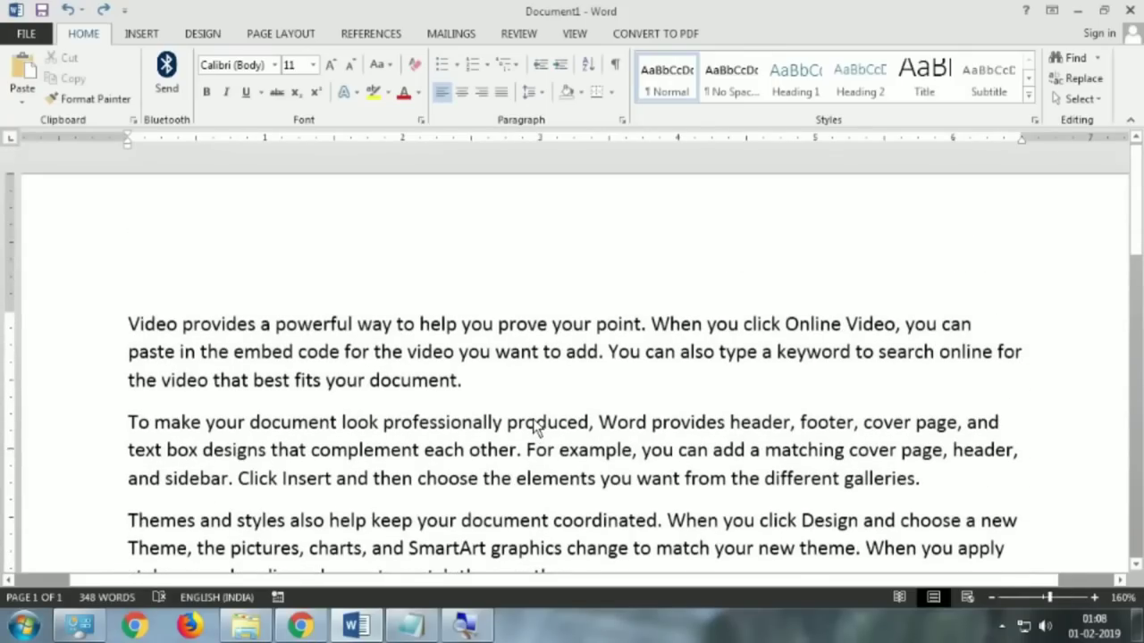
pyautogui.scroll(-1, 536, 427)
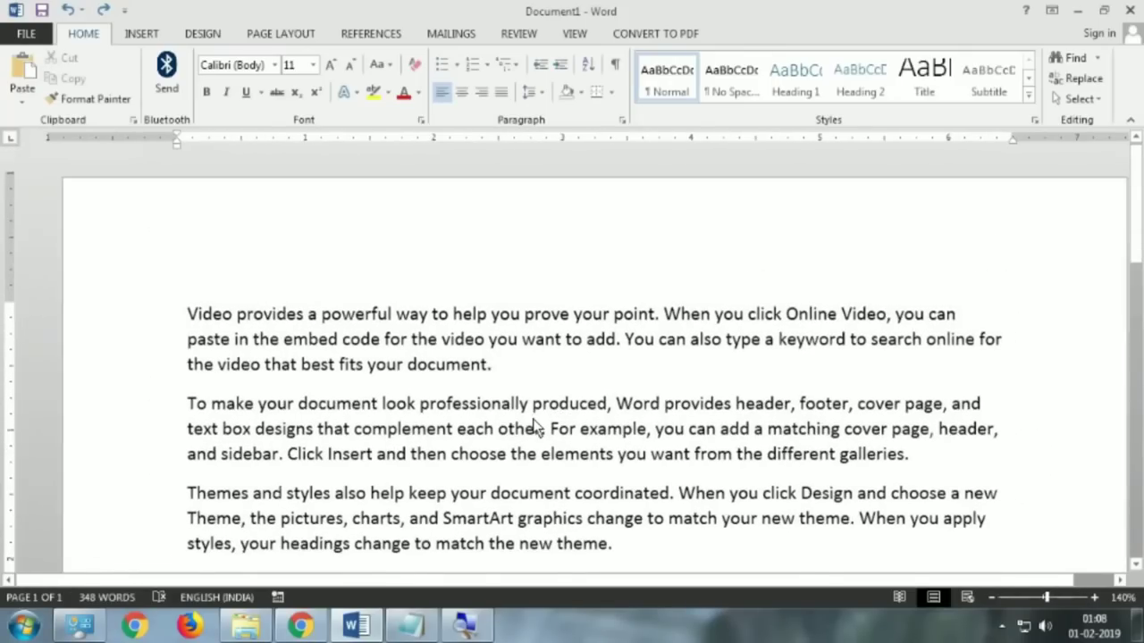
pyautogui.scroll(2, 536, 426)
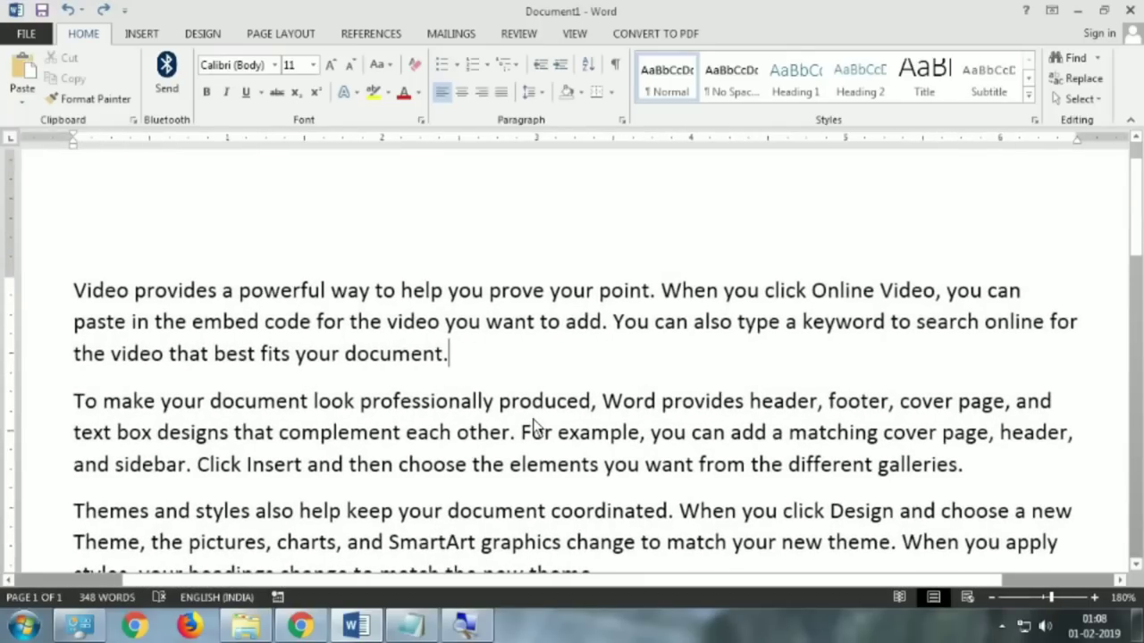
pyautogui.scroll(-3, 536, 425)
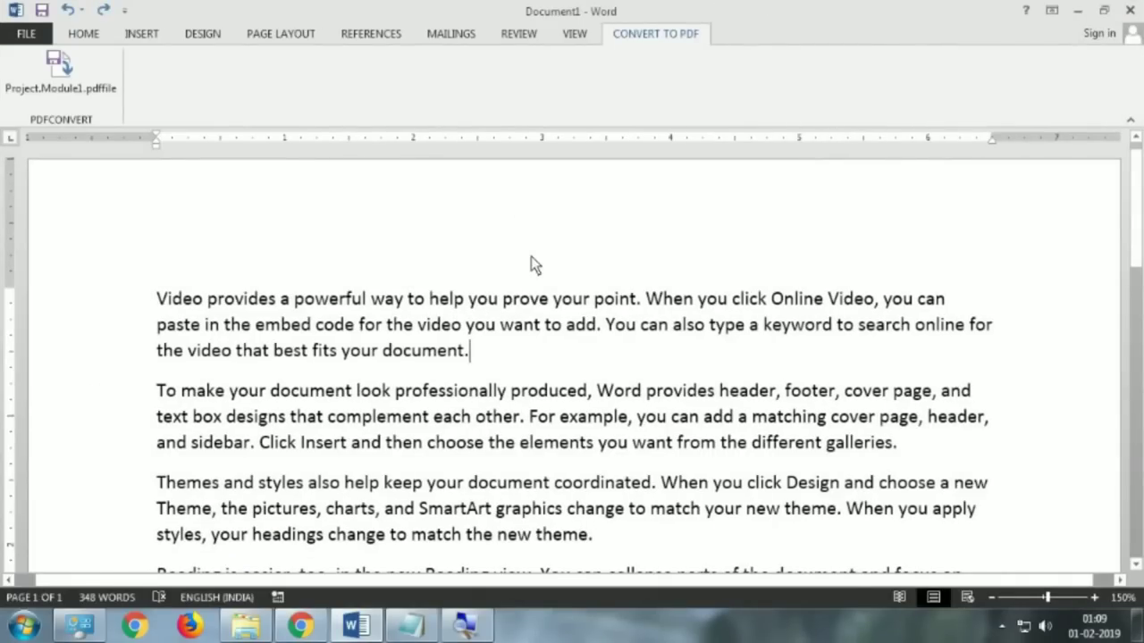
pyautogui.doubleClick(834, 27)
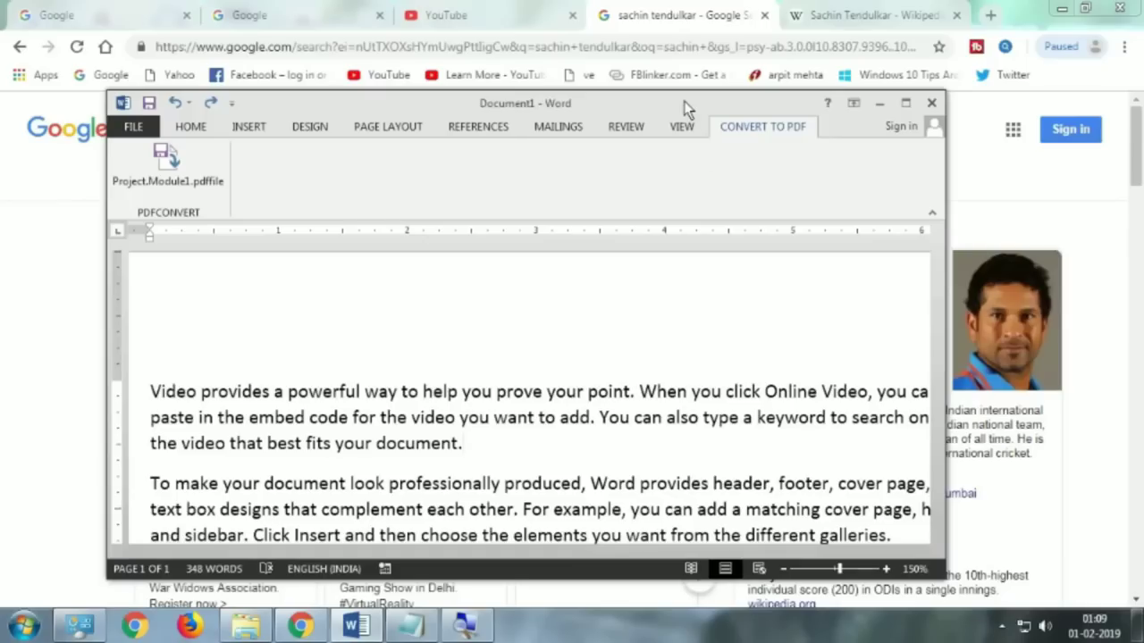
pyautogui.moveTo(697, 101)
pyautogui.mouseDown()
pyautogui.moveTo(746, 100)
pyautogui.moveTo(604, 110)
pyautogui.moveTo(756, 101)
pyautogui.moveTo(585, 101)
pyautogui.moveTo(728, 99)
pyautogui.mouseUp()
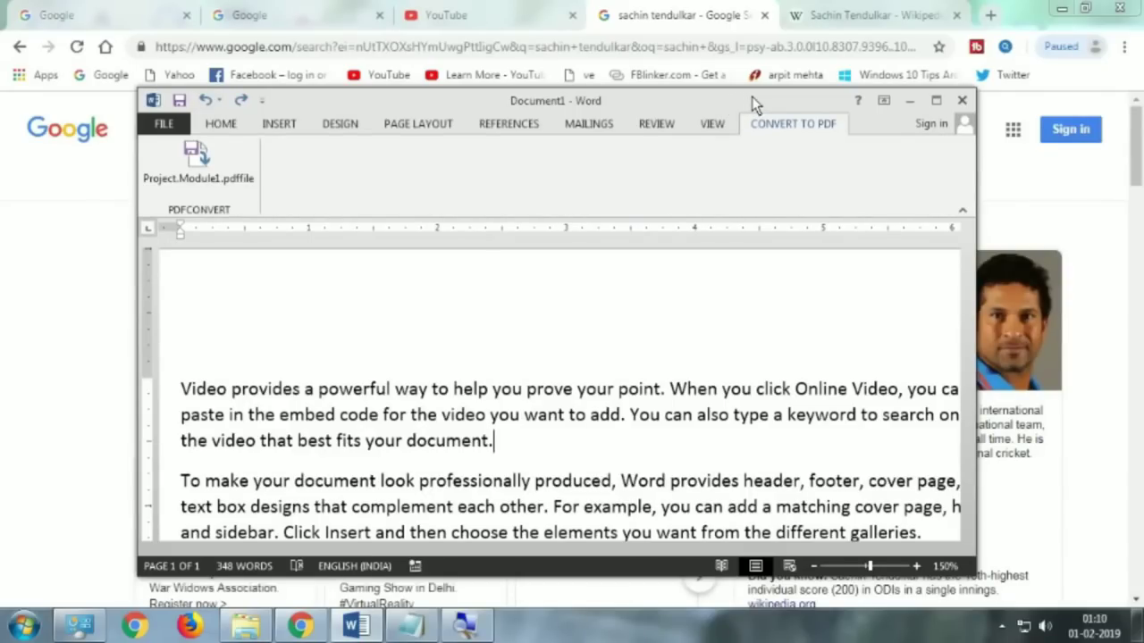
pyautogui.moveTo(751, 97)
pyautogui.mouseDown()
pyautogui.moveTo(594, 115)
pyautogui.moveTo(934, 98)
pyautogui.moveTo(734, 88)
pyautogui.mouseUp()
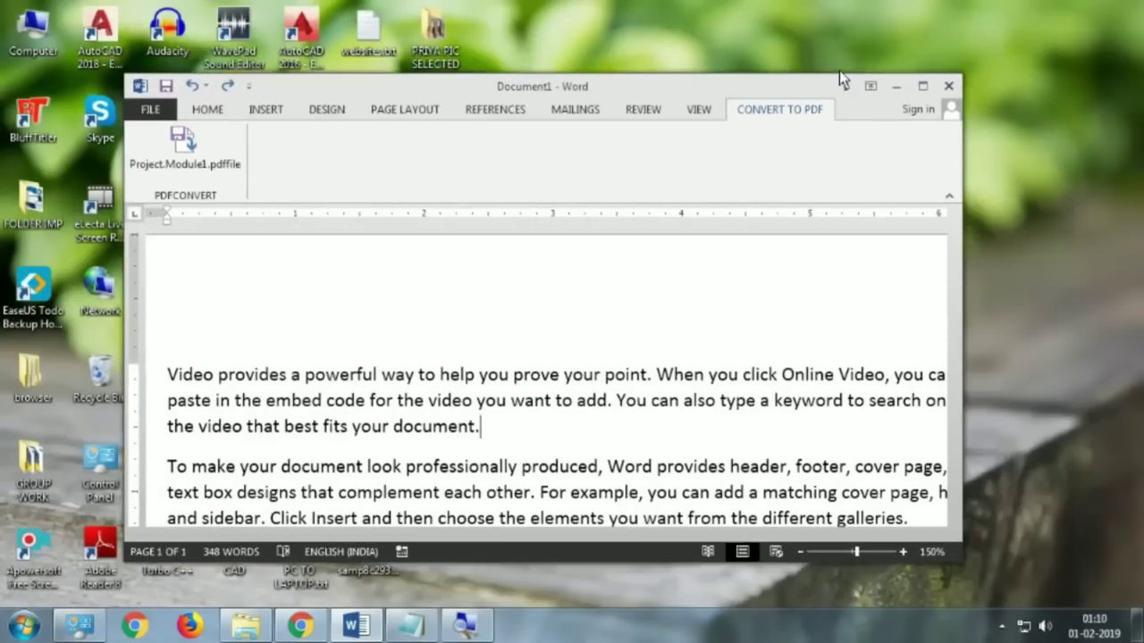
pyautogui.moveTo(733, 87); pyautogui.dragTo(855, 82)
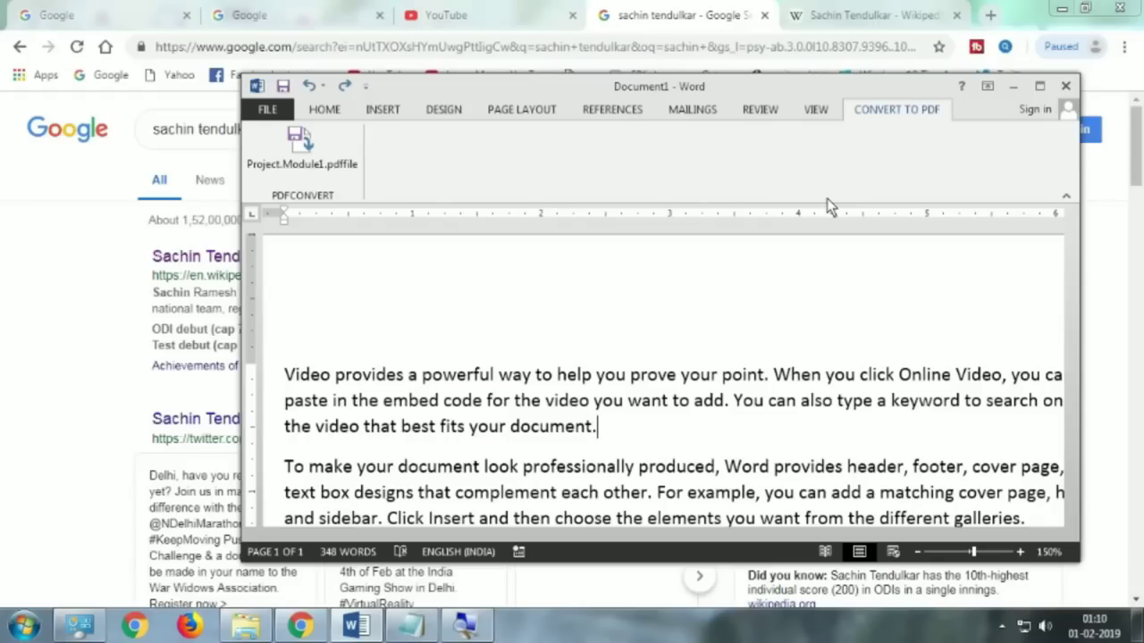
# Step: Open Mouse settings from Control Panel via the Start menu
pyautogui.click(24, 625)
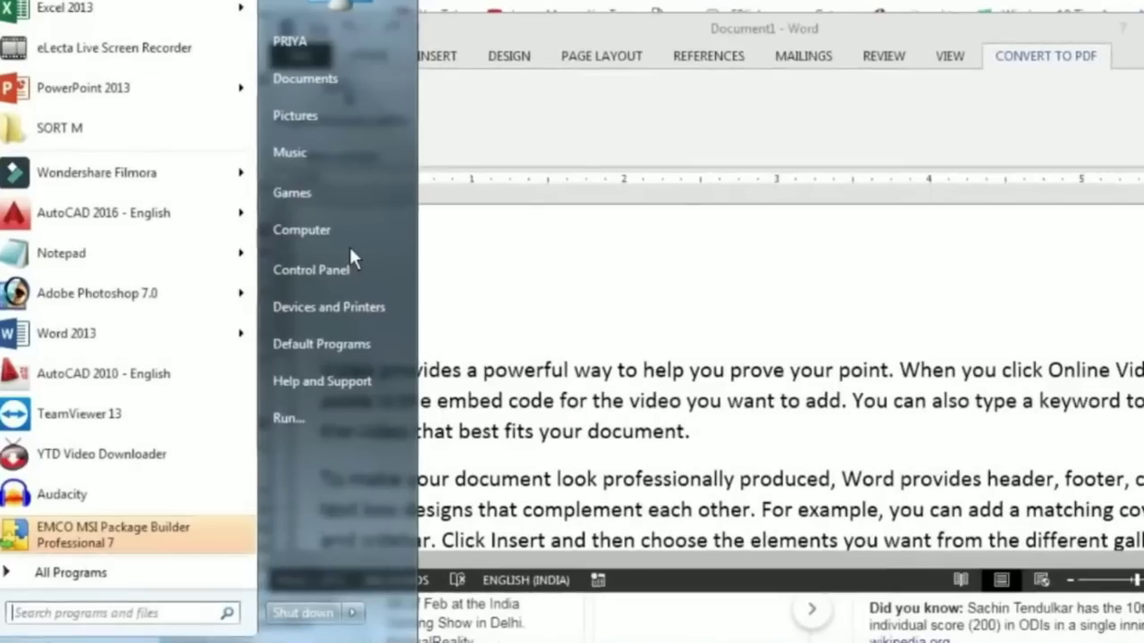
pyautogui.click(344, 266)
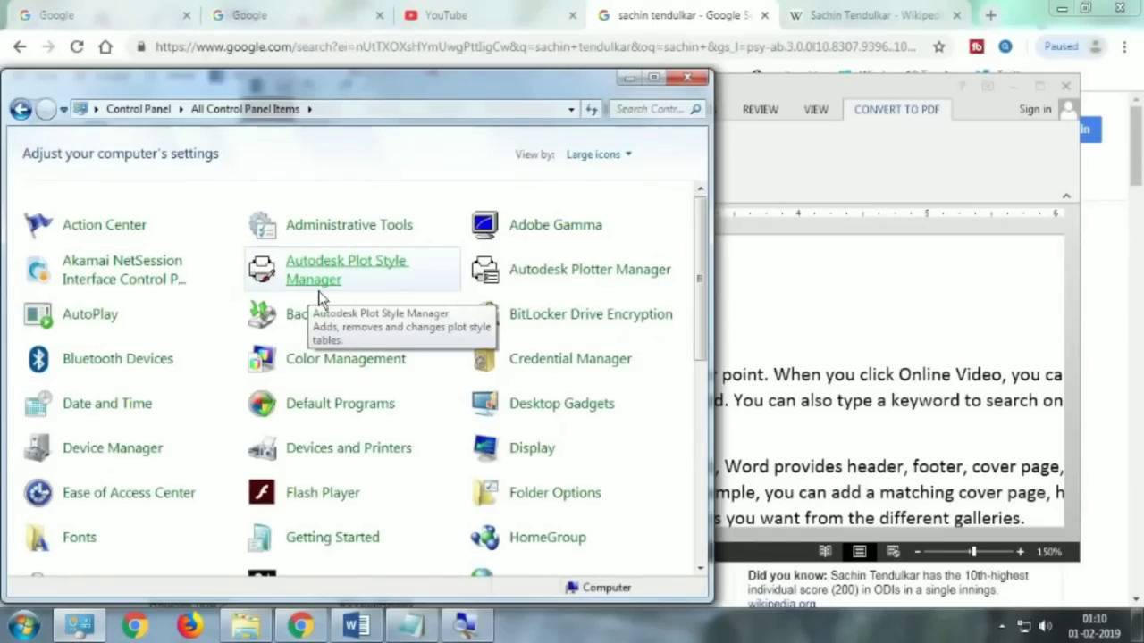
pyautogui.scroll(-3, 302, 411)
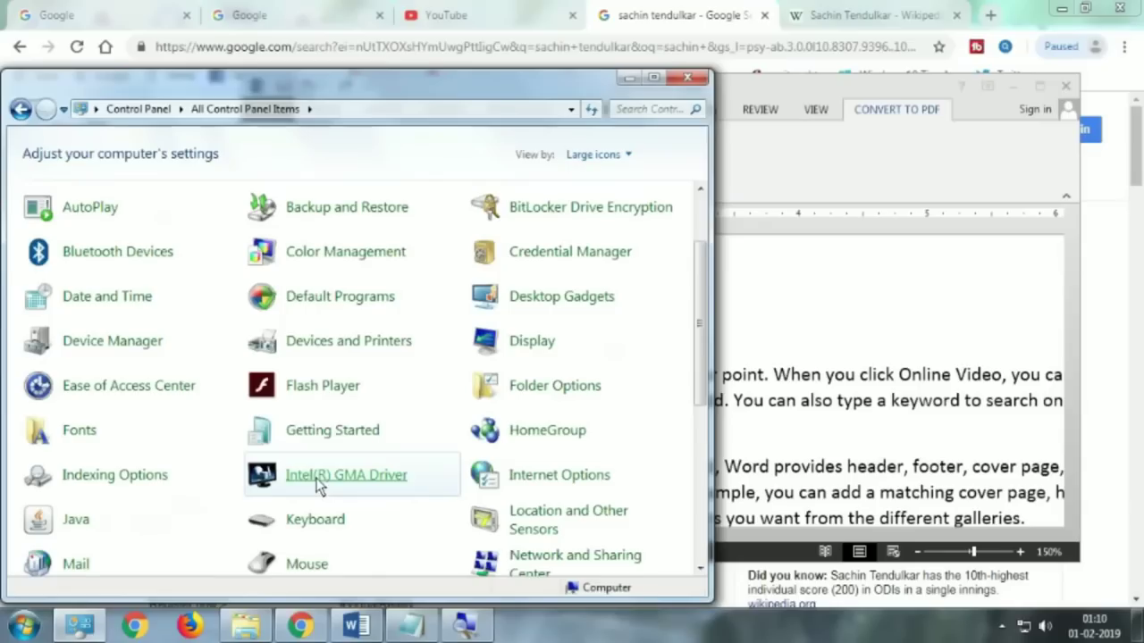
pyautogui.scroll(-1, 304, 554)
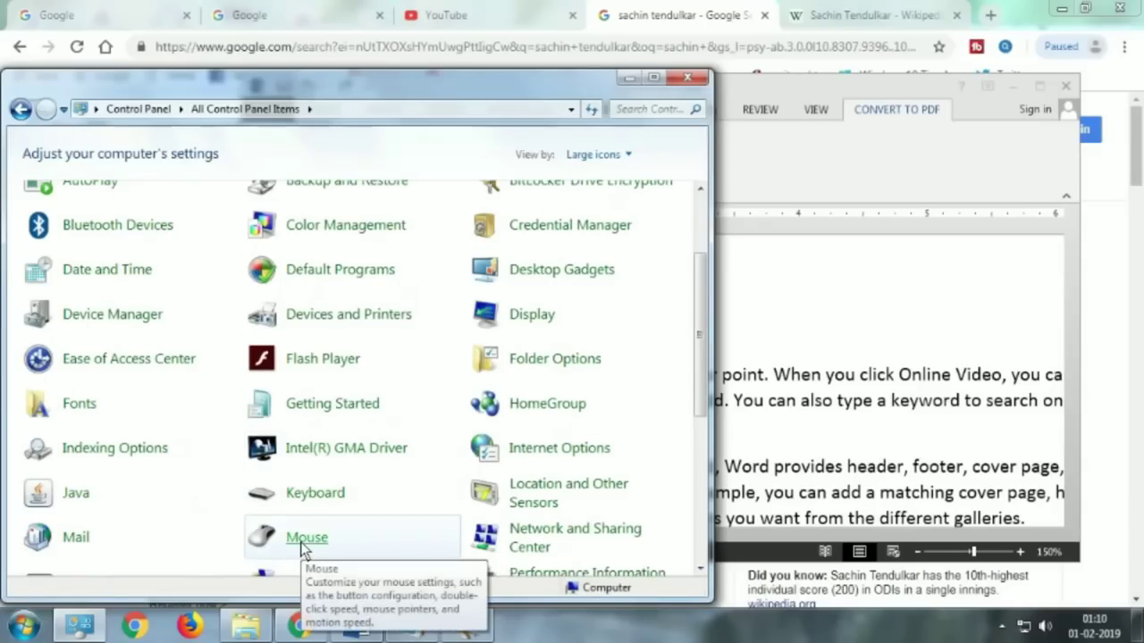
pyautogui.click(303, 539)
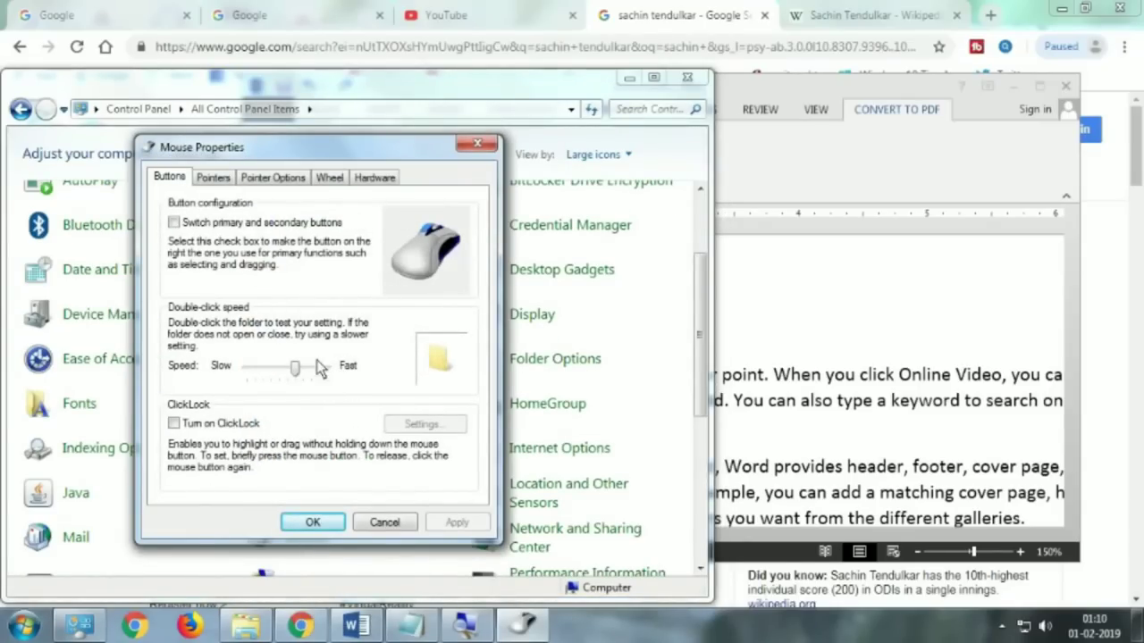
# Step: Enable Snap To on the Pointer Options tab and apply it
pyautogui.click(280, 182)
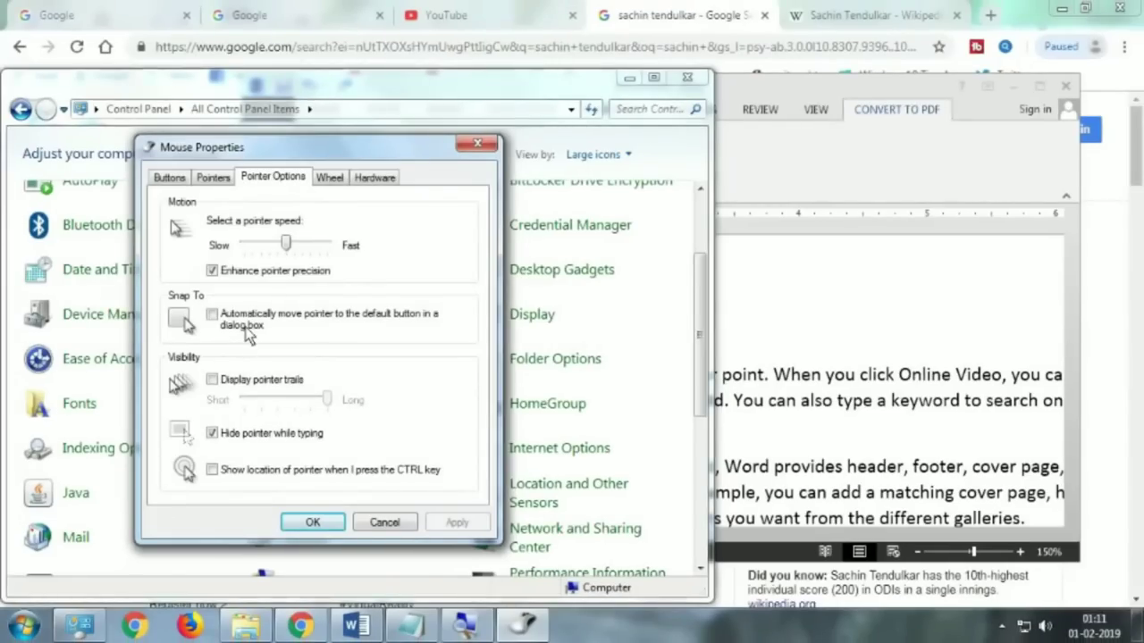
pyautogui.click(249, 329)
pyautogui.click(334, 522)
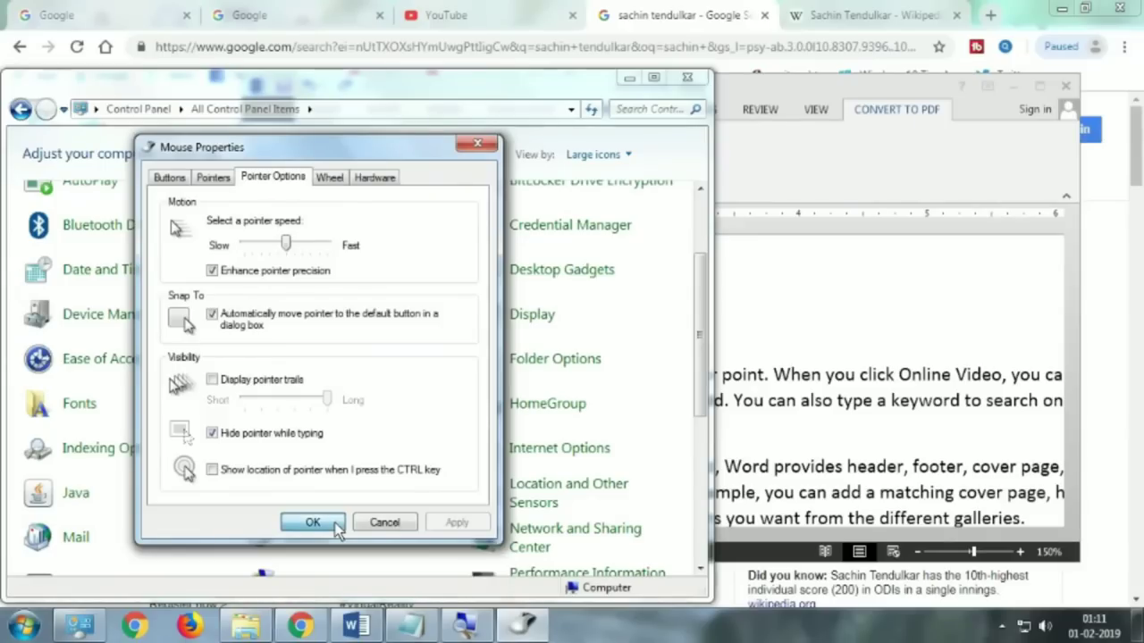
# Step: Cancel the Run dialog unused and reopen Mouse Properties on Pointer Options
pyautogui.click(22, 625)
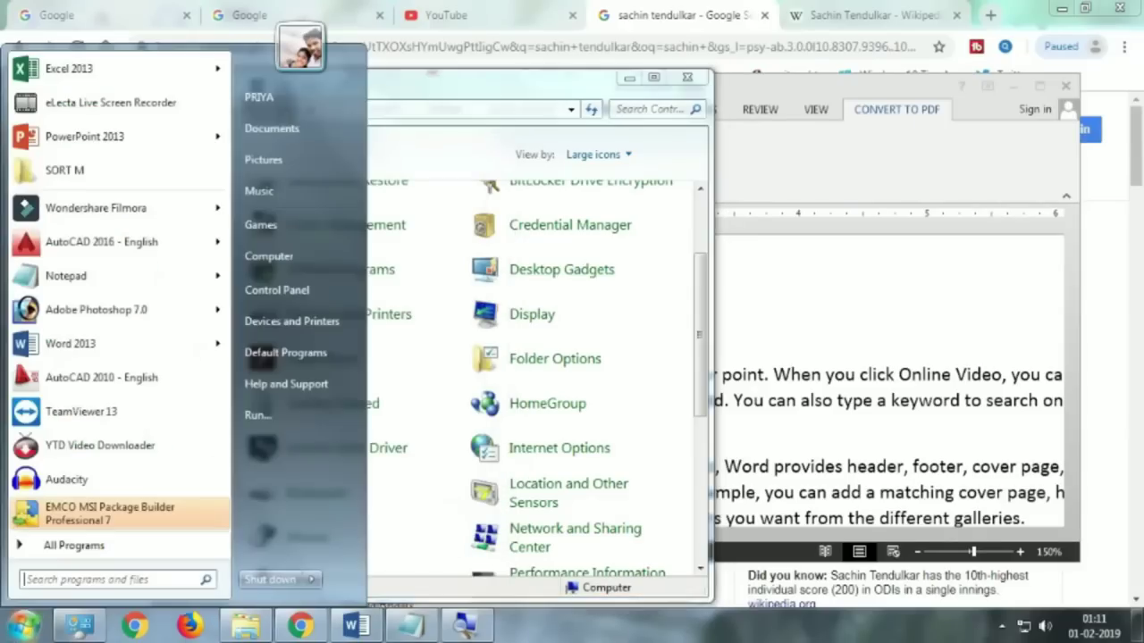
pyautogui.click(282, 419)
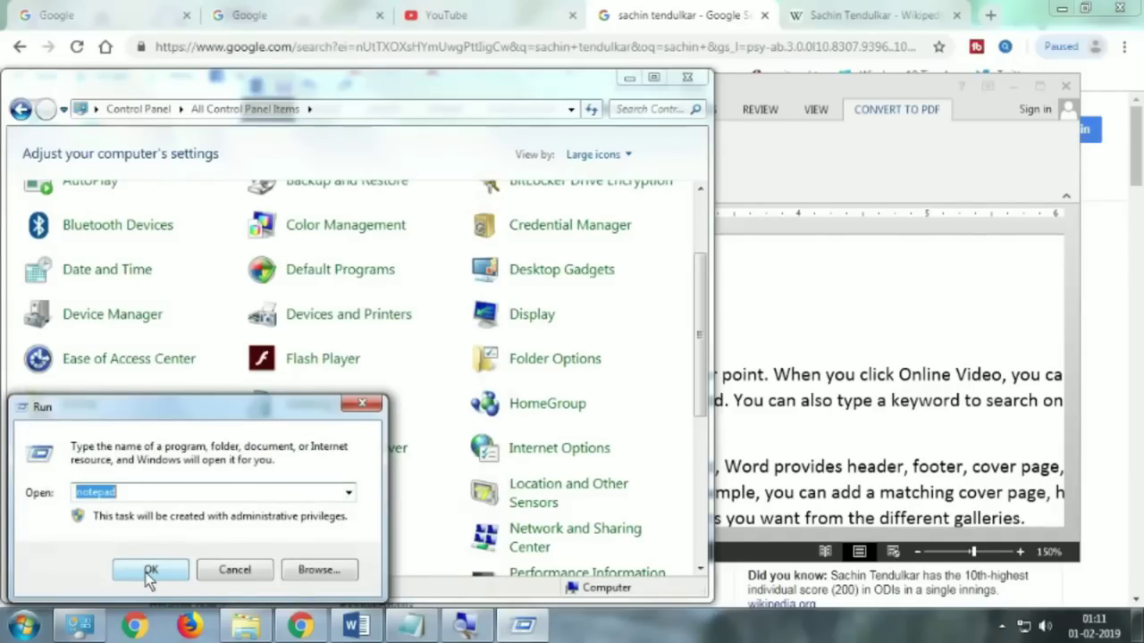
pyautogui.click(240, 570)
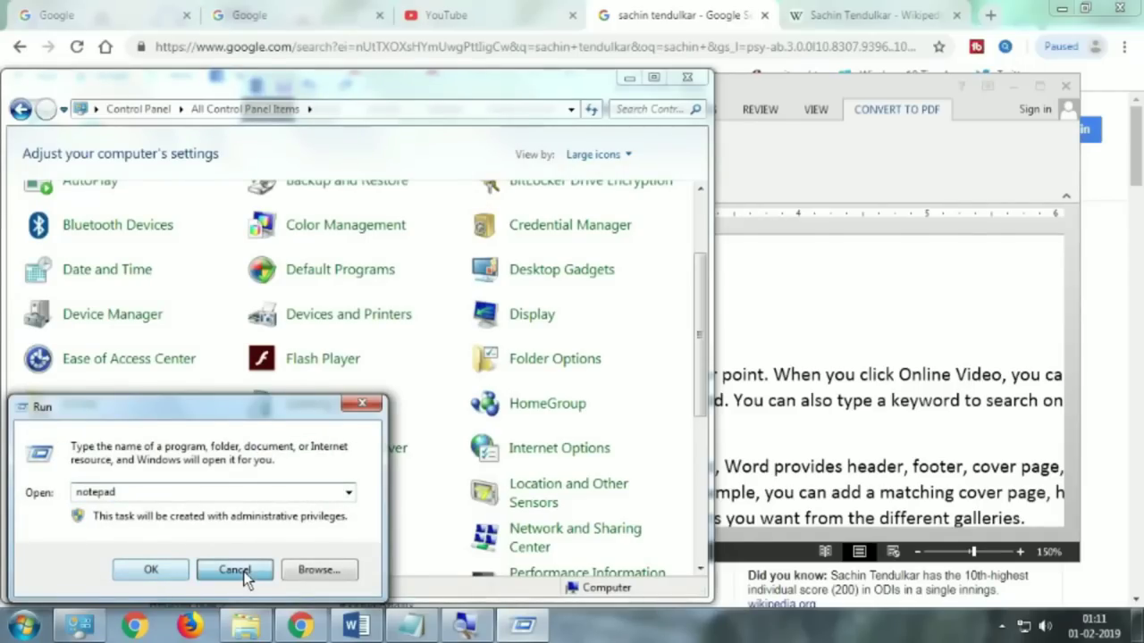
pyautogui.click(301, 539)
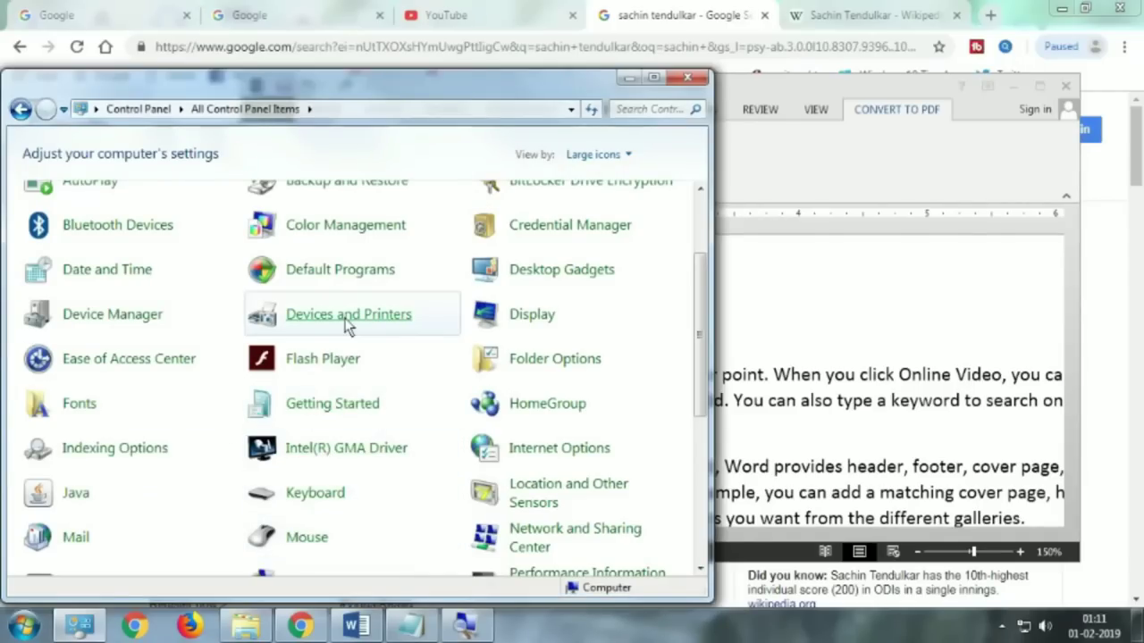
pyautogui.click(172, 65)
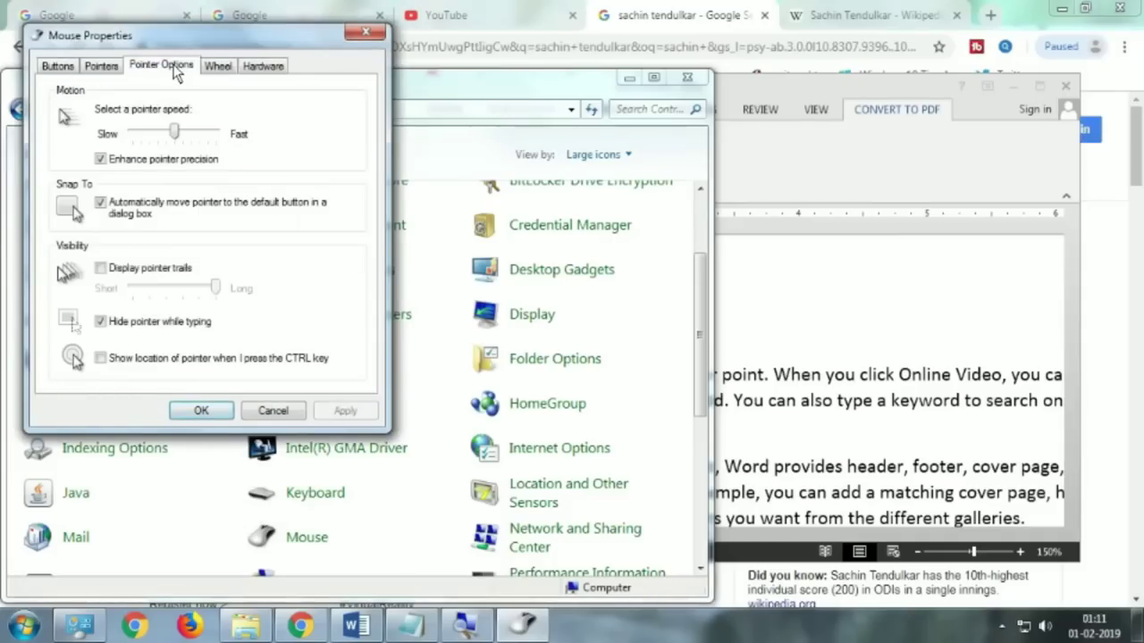
# Step: Reopen Mouse Properties to the Pointer Options tab
pyautogui.click(142, 213)
pyautogui.click(281, 411)
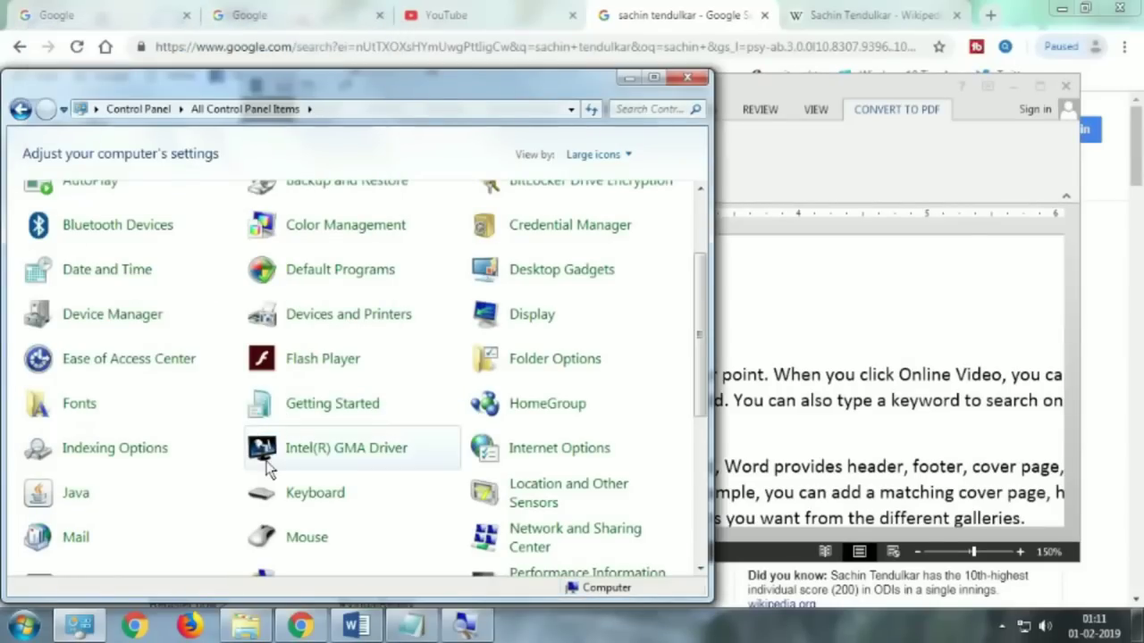
pyautogui.click(308, 540)
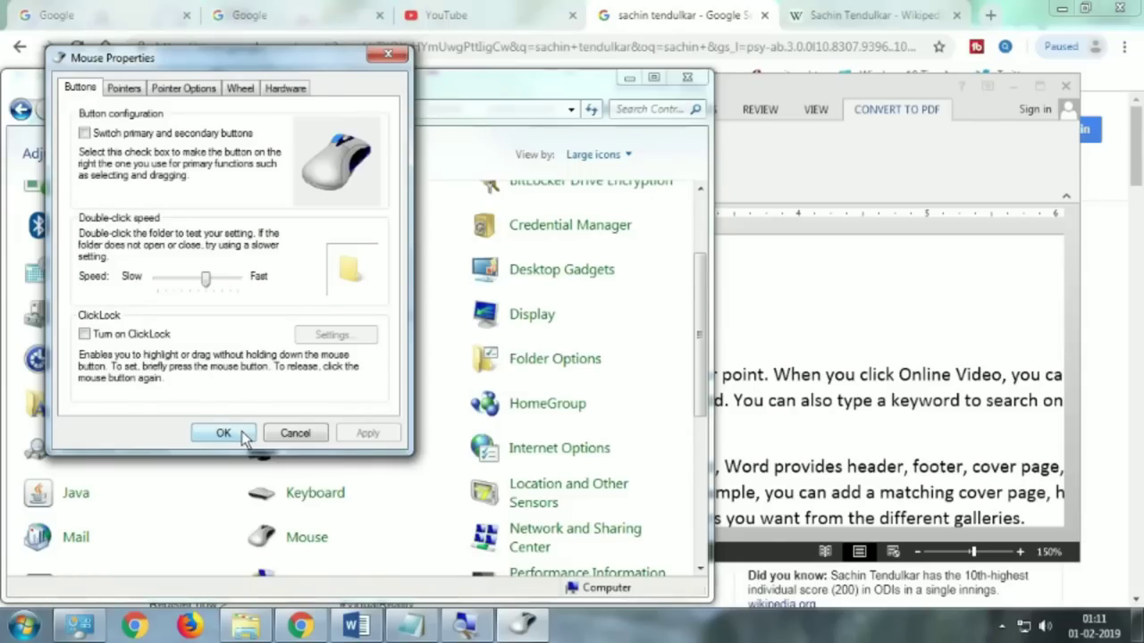
pyautogui.click(191, 93)
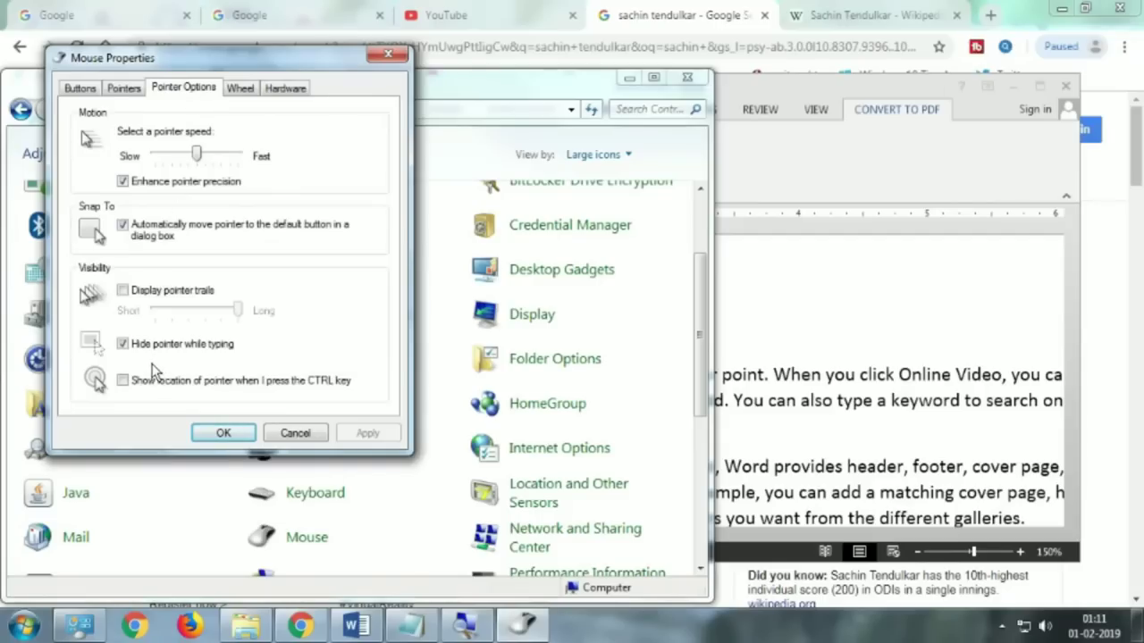
# Step: Enable 'Show location of pointer when I press the CTRL key', apply, and close
pyautogui.click(147, 394)
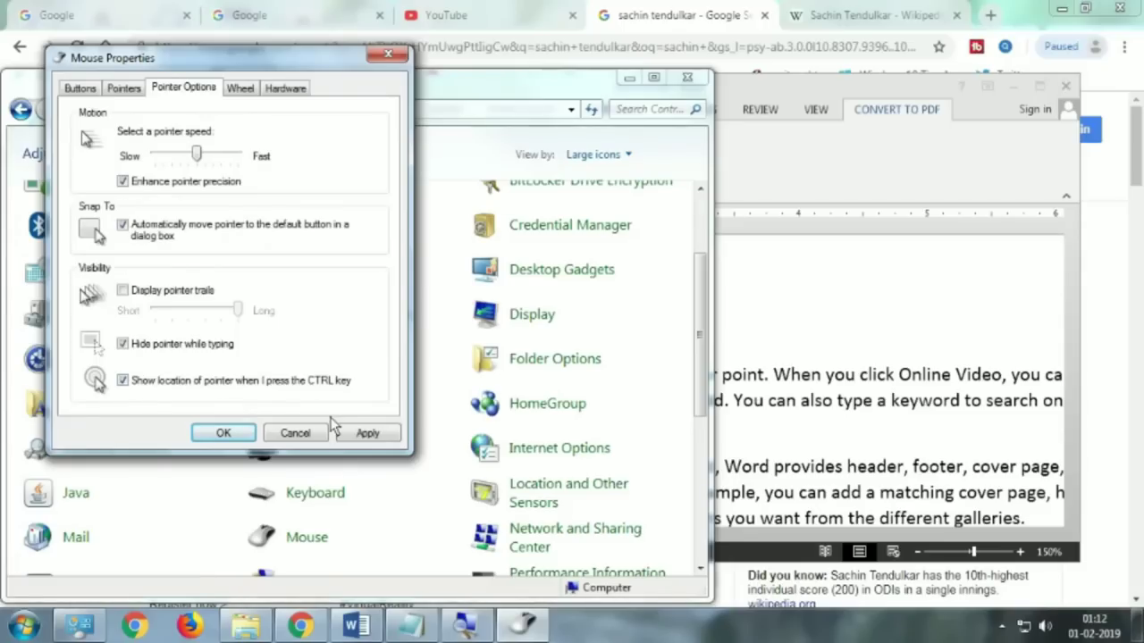
pyautogui.click(362, 432)
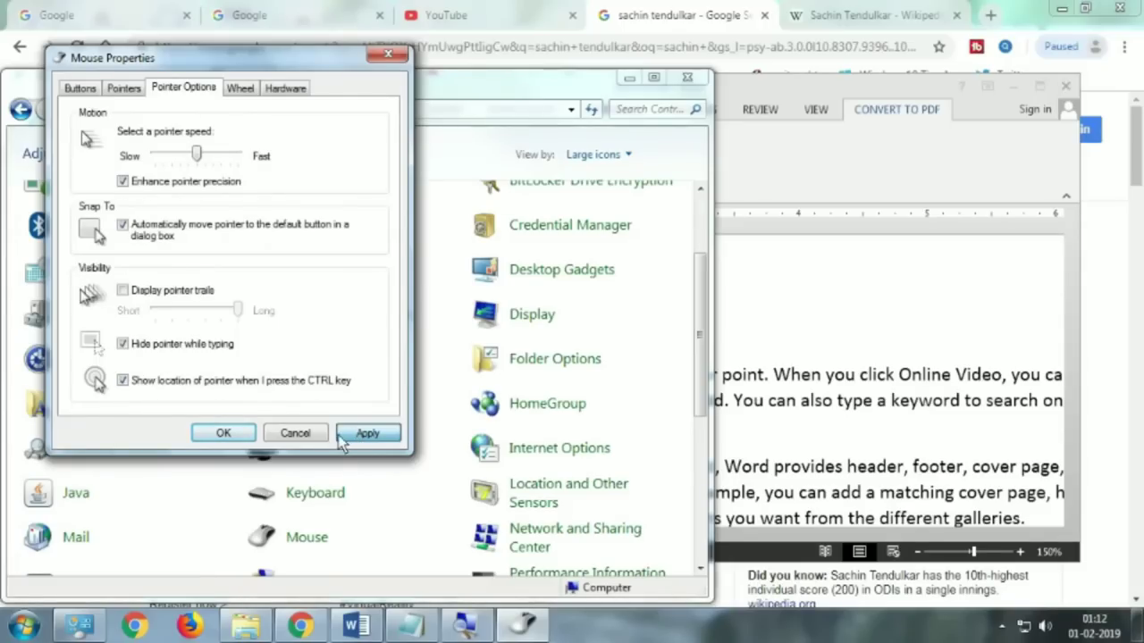
pyautogui.click(240, 436)
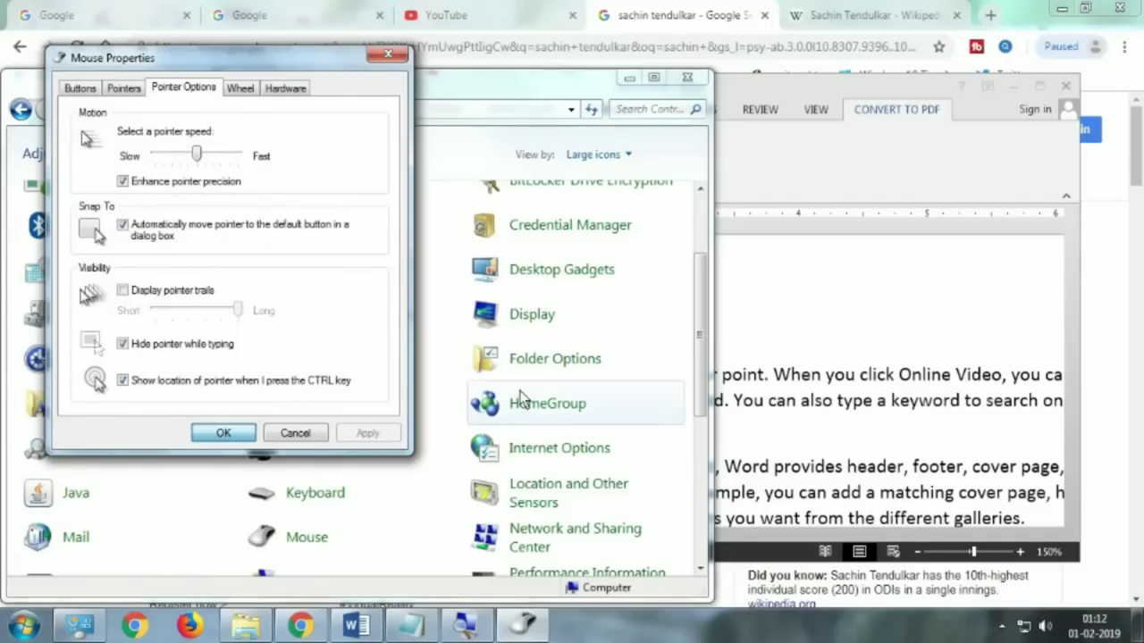
pyautogui.click(1019, 175)
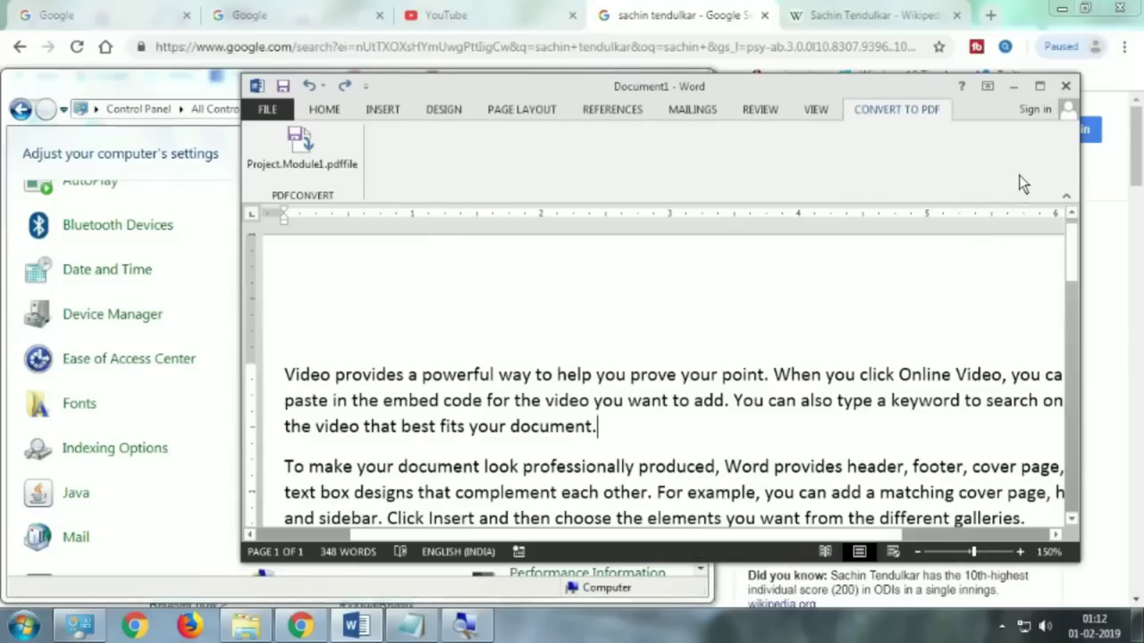
# Step: Bring Chrome's 'sachin tendulkar' search results to the front and press Ctrl three times to see the locator ring
pyautogui.click(1108, 35)
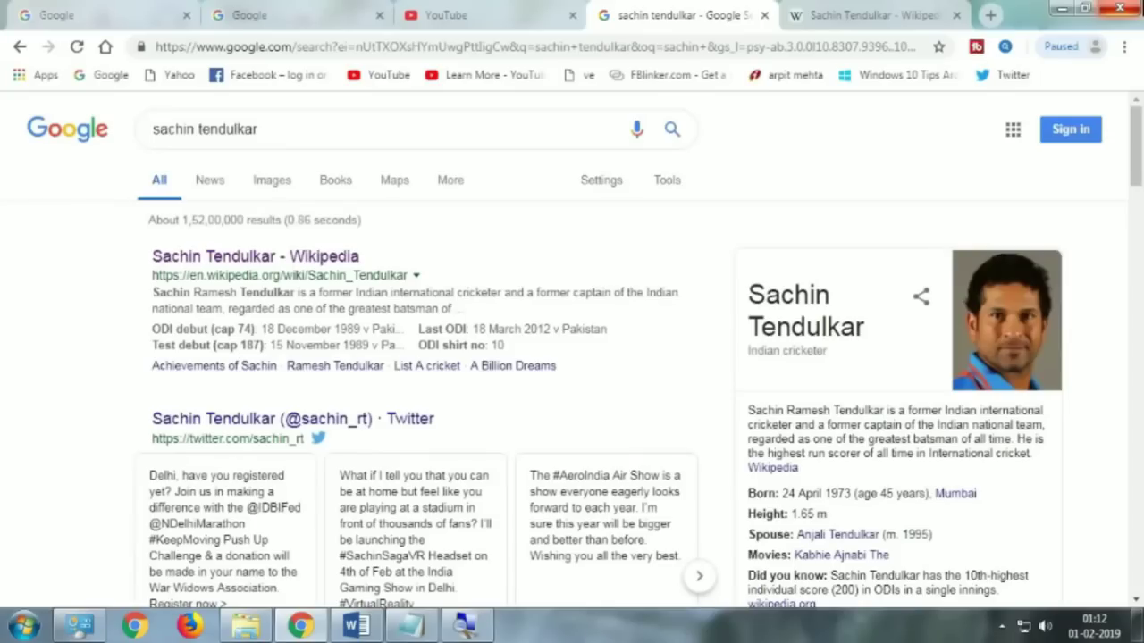
pyautogui.press('ctrl')
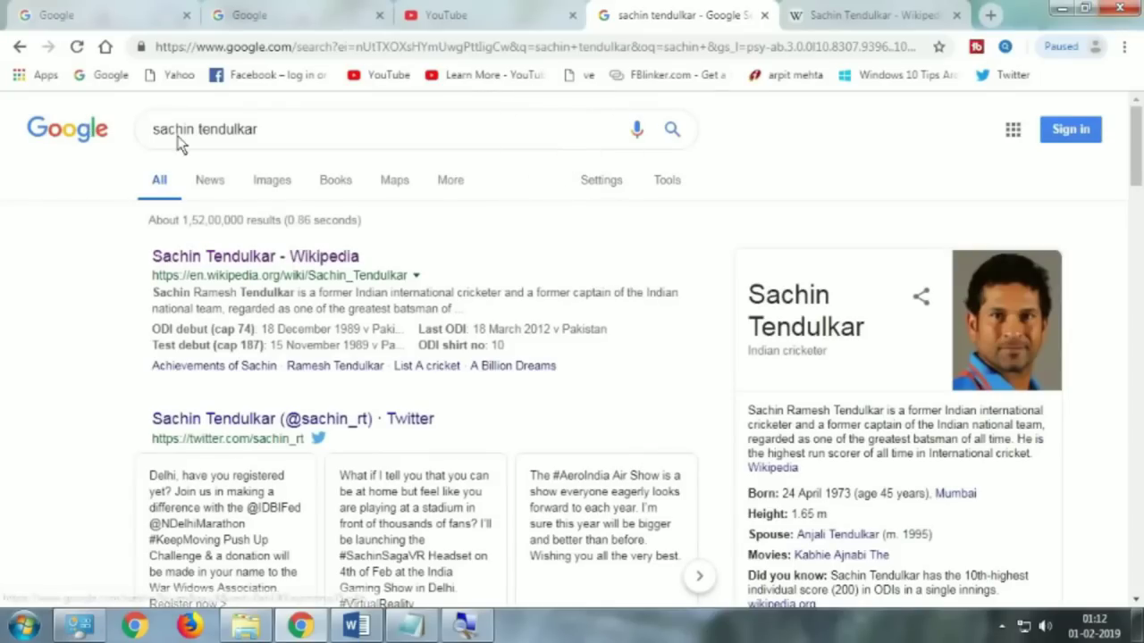
pyautogui.press('ctrl')
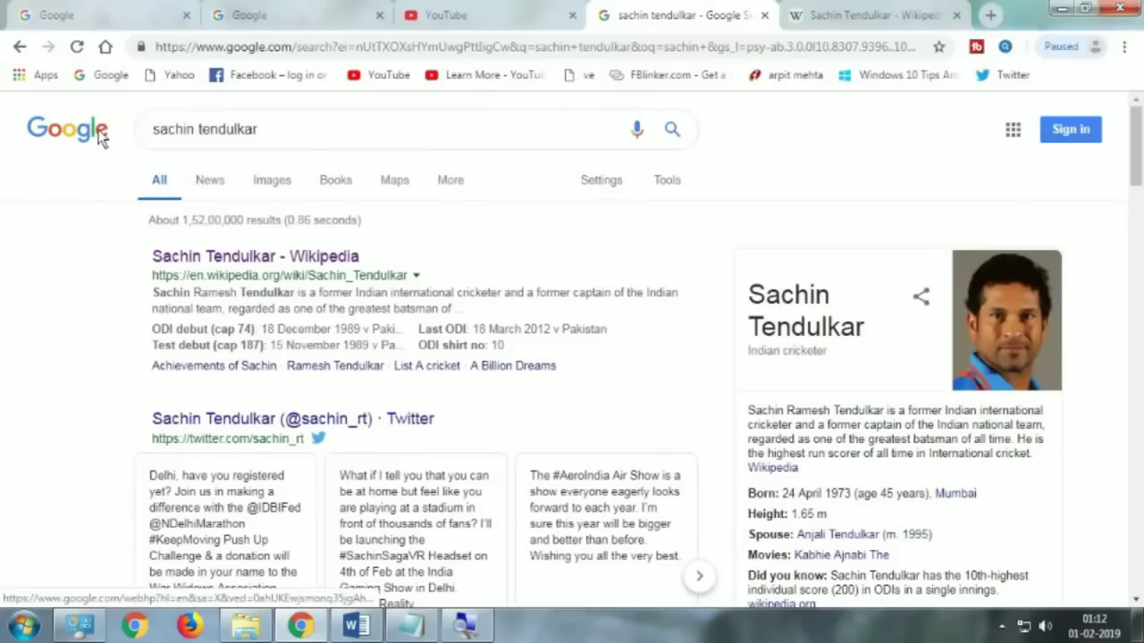
pyautogui.press('ctrl')
pyautogui.press('ctrl')
pyautogui.press('ctrl')
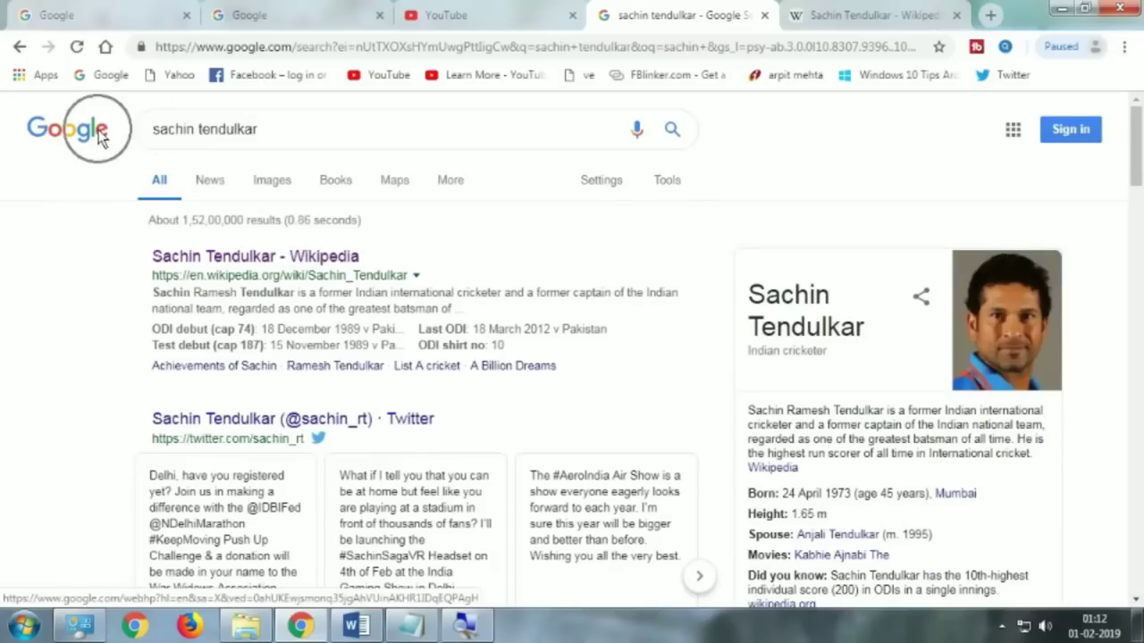